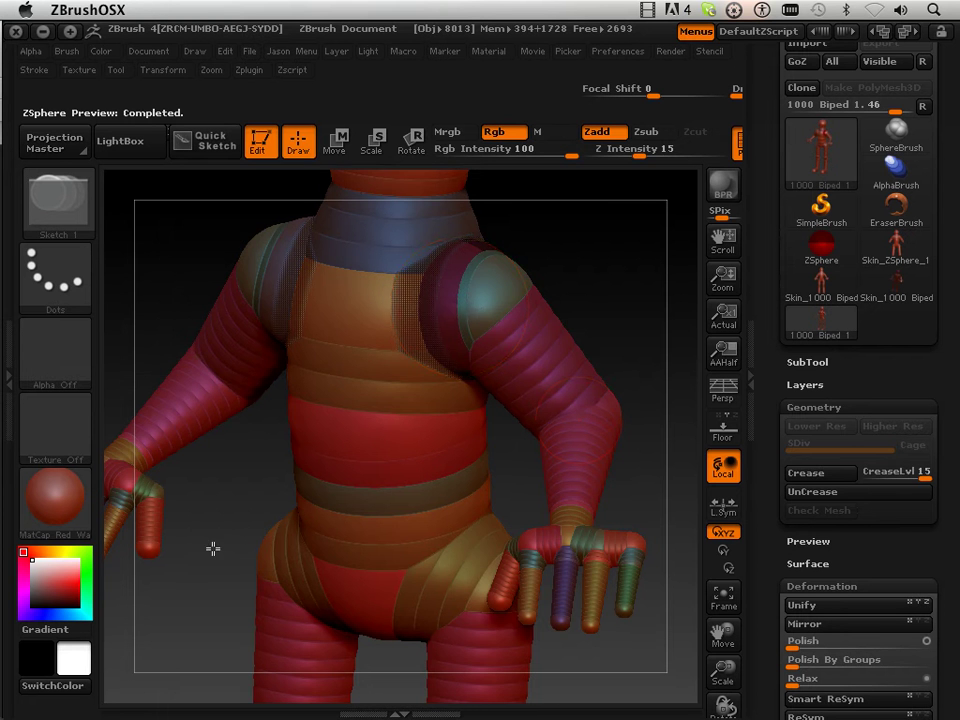
Examine the ZSphere biped and its adaptive skin preview from several angles and at different zoom levels.
drag(213, 548, 244, 548)
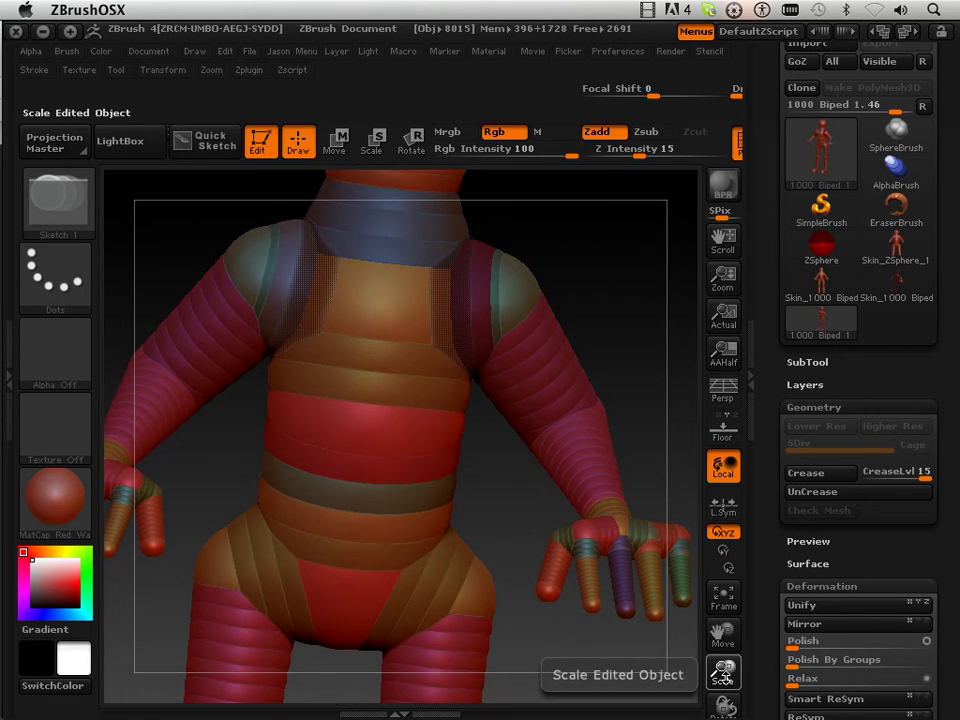
drag(724, 673, 700, 610)
drag(598, 587, 577, 640)
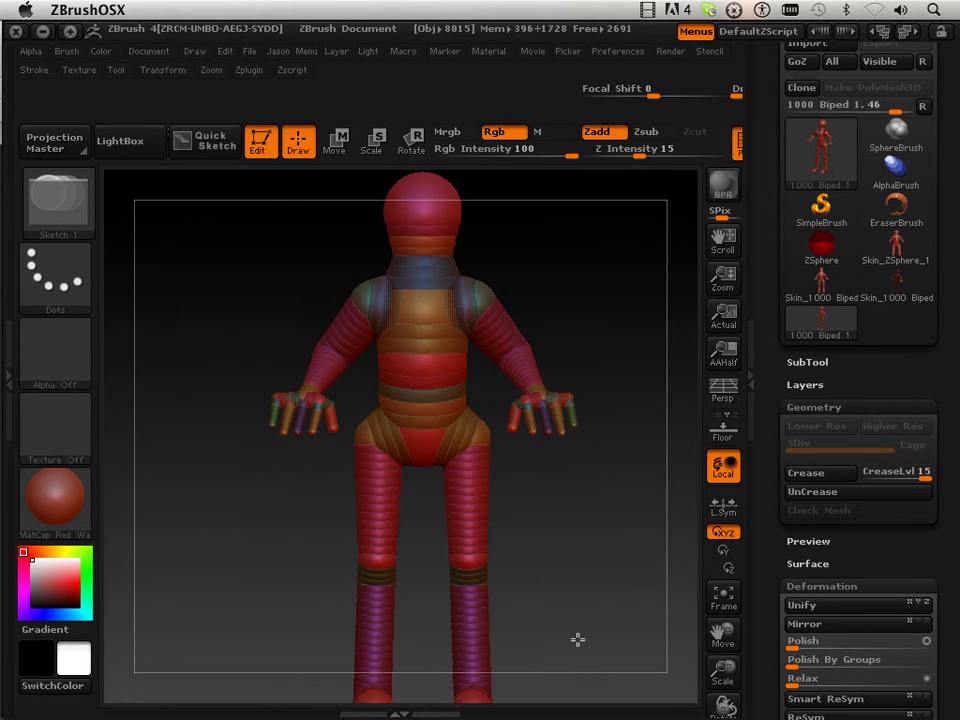
drag(606, 563, 615, 666)
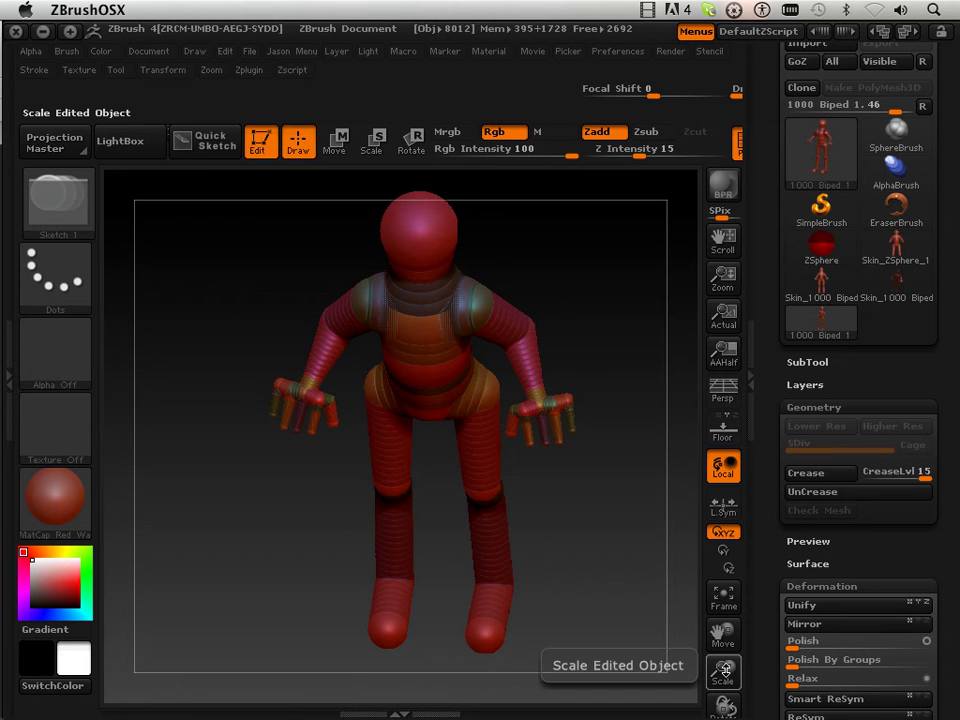
drag(722, 688, 722, 712)
key(a)
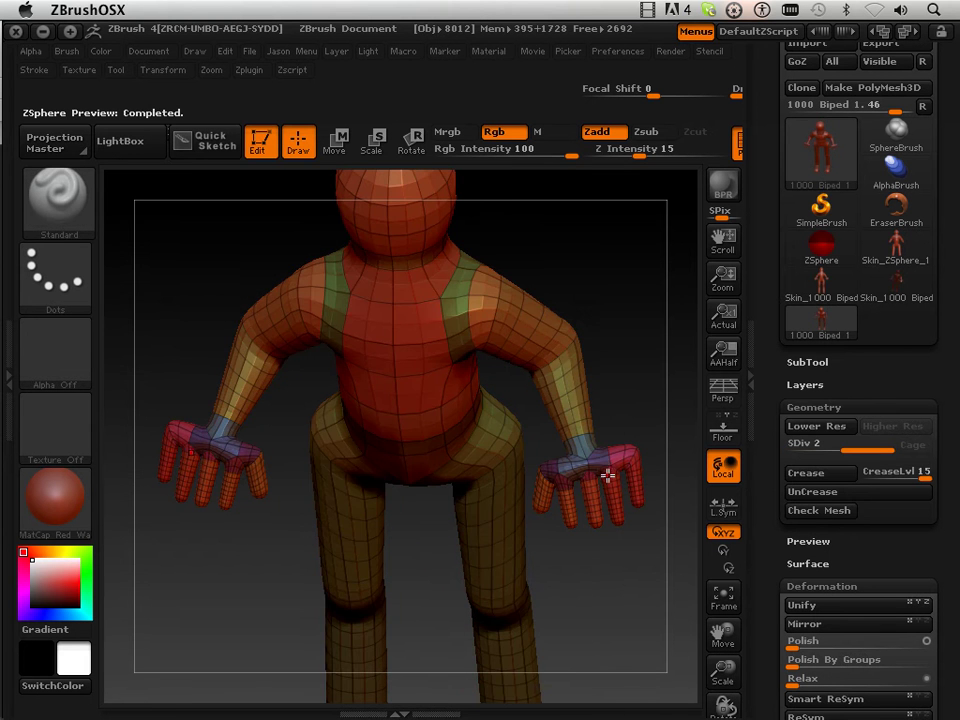
drag(636, 667, 629, 551)
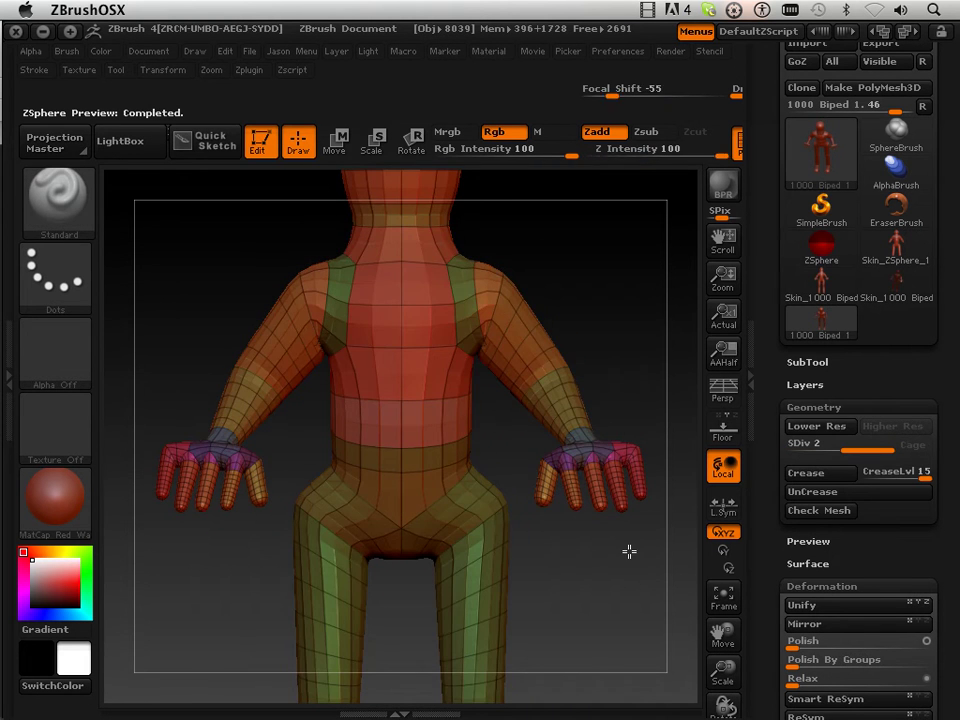
key(a)
key(a)
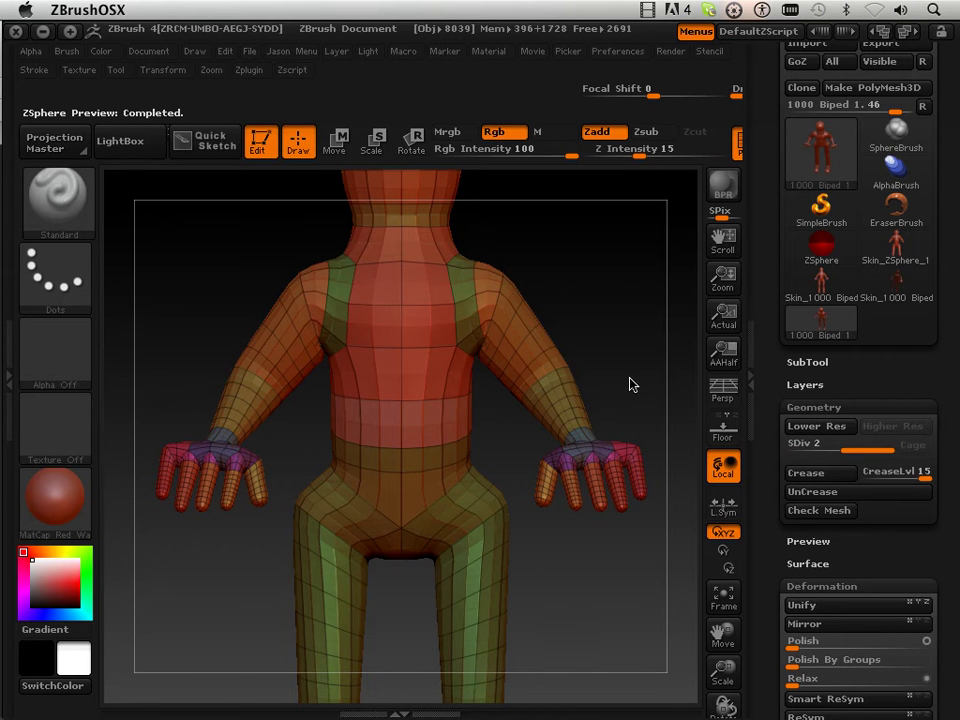
drag(629, 384, 611, 497)
key(a)
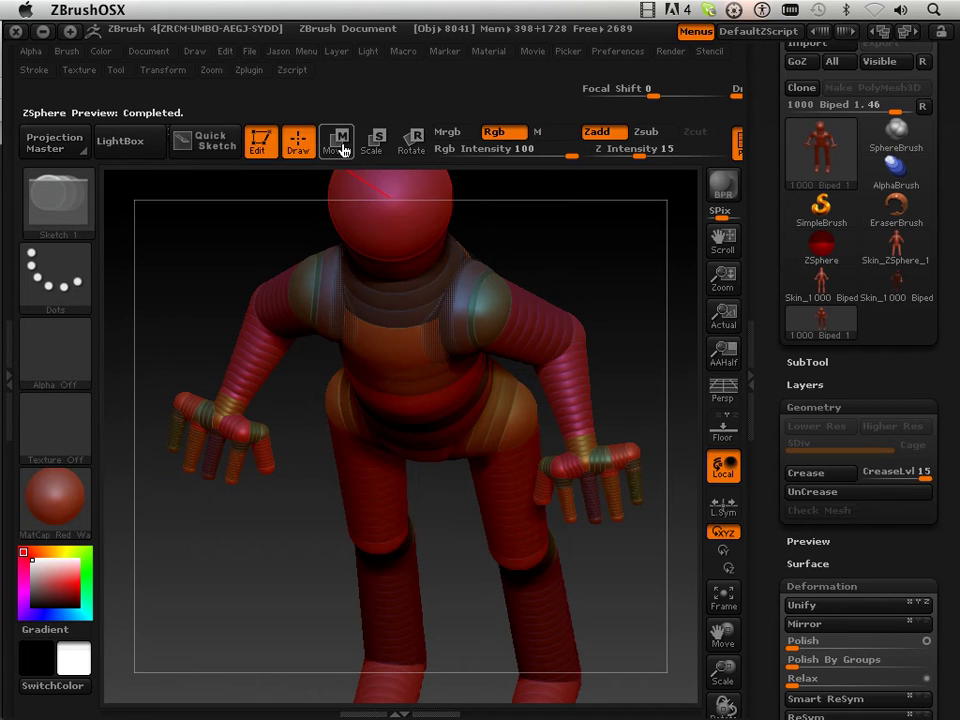
Try moving the biped's forearm with the Move tool, and undo the change.
click(342, 150)
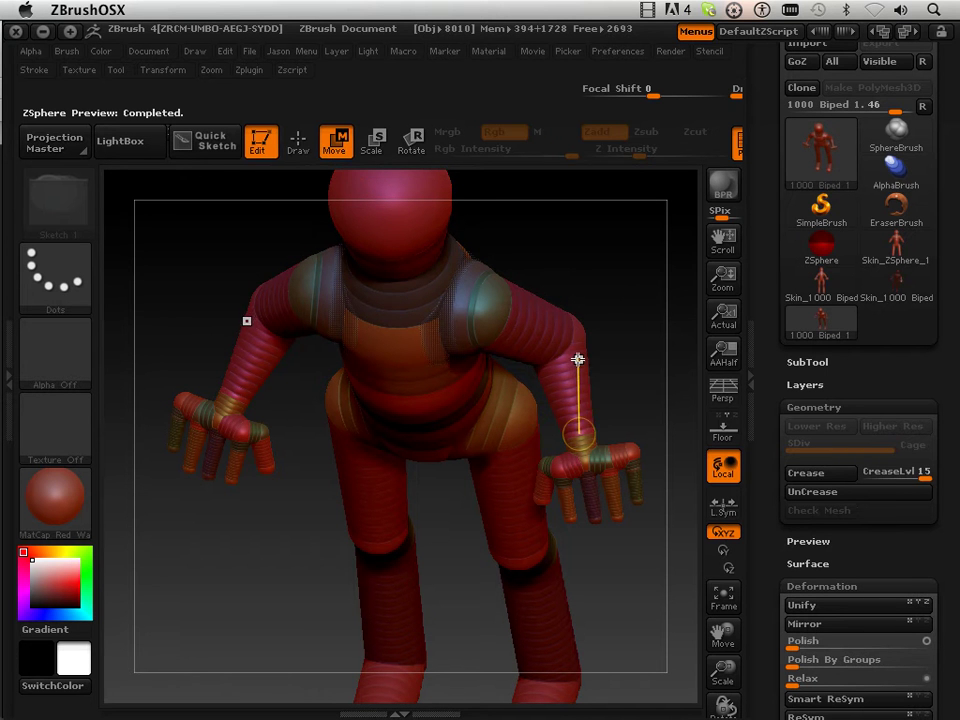
drag(575, 386, 581, 403)
key(super+z)
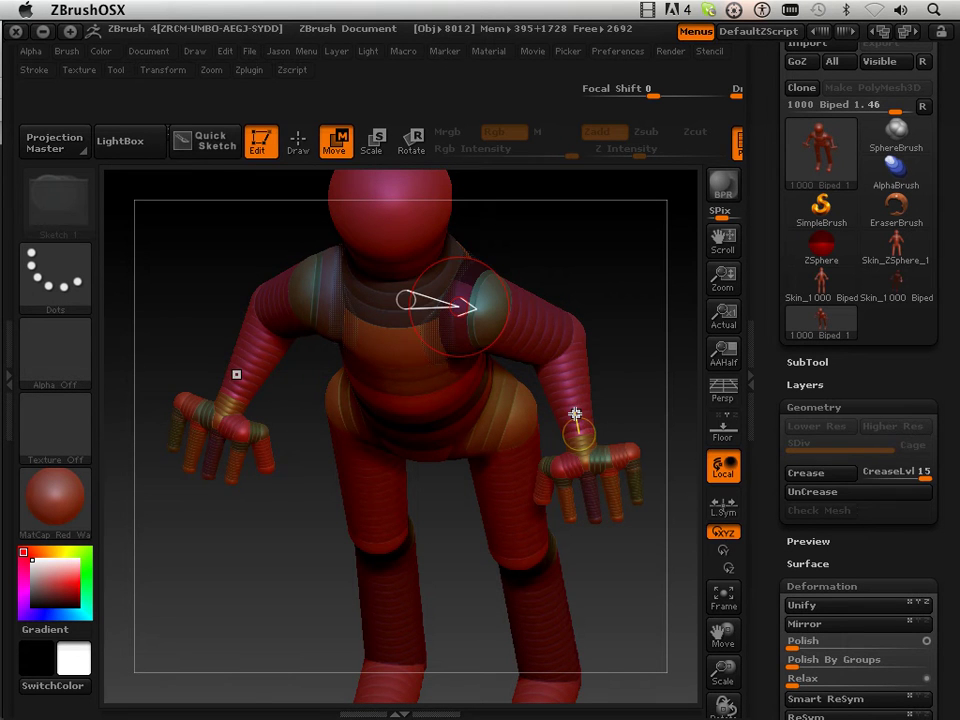
Examine the ZSphere biped's shoulders, elbows and hips from the front and side.
drag(617, 570, 384, 249)
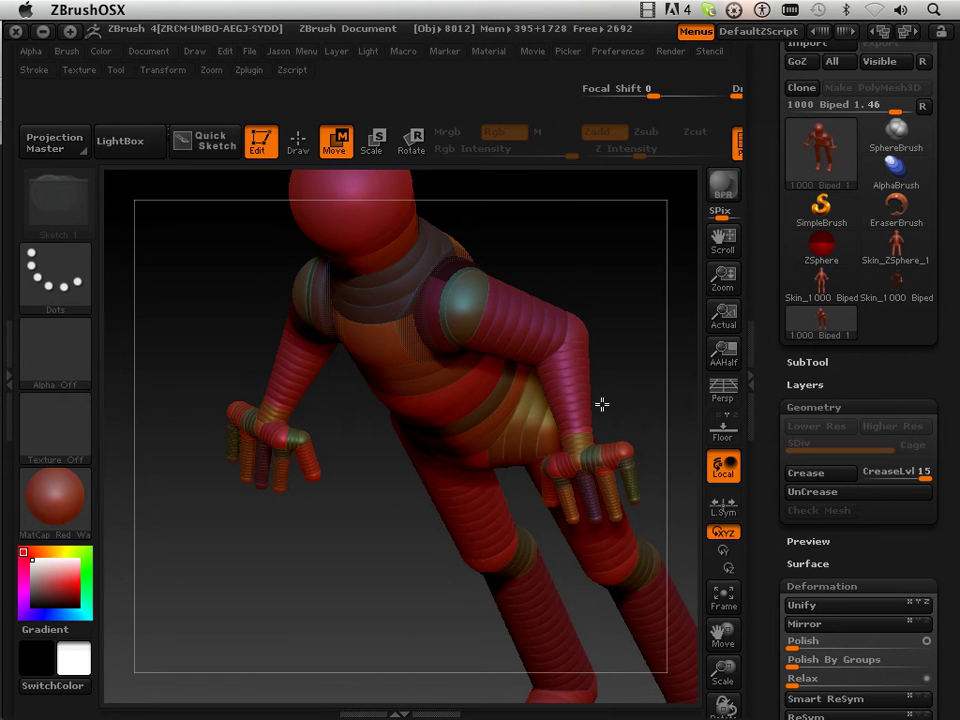
drag(455, 700, 424, 609)
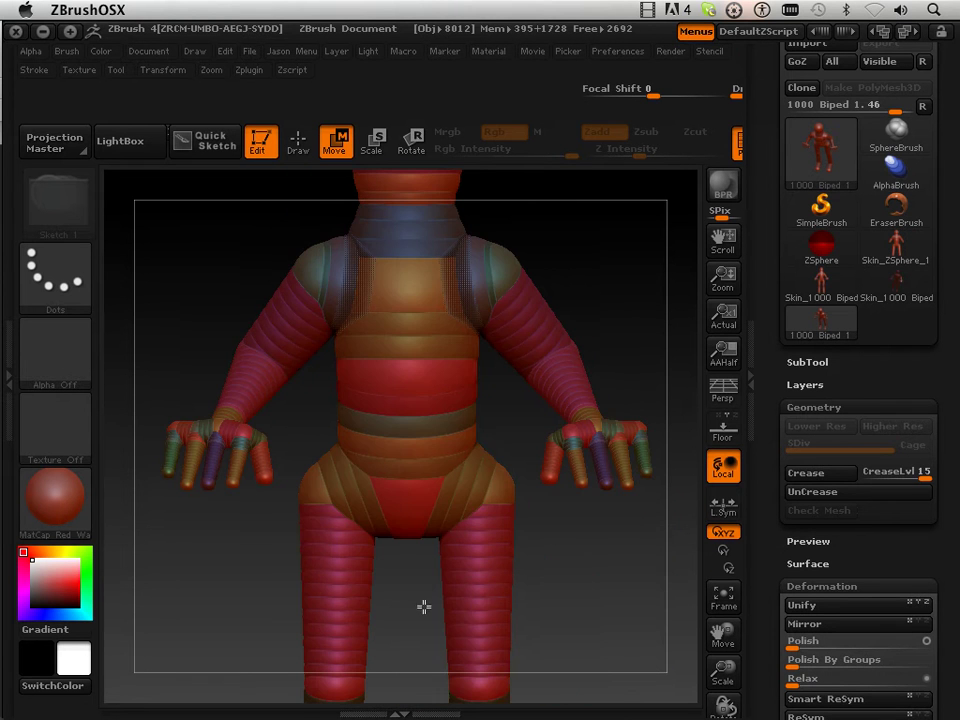
mouse_move(623, 335)
mouse_down()
mouse_move(602, 456)
mouse_move(568, 364)
mouse_move(567, 376)
mouse_up()
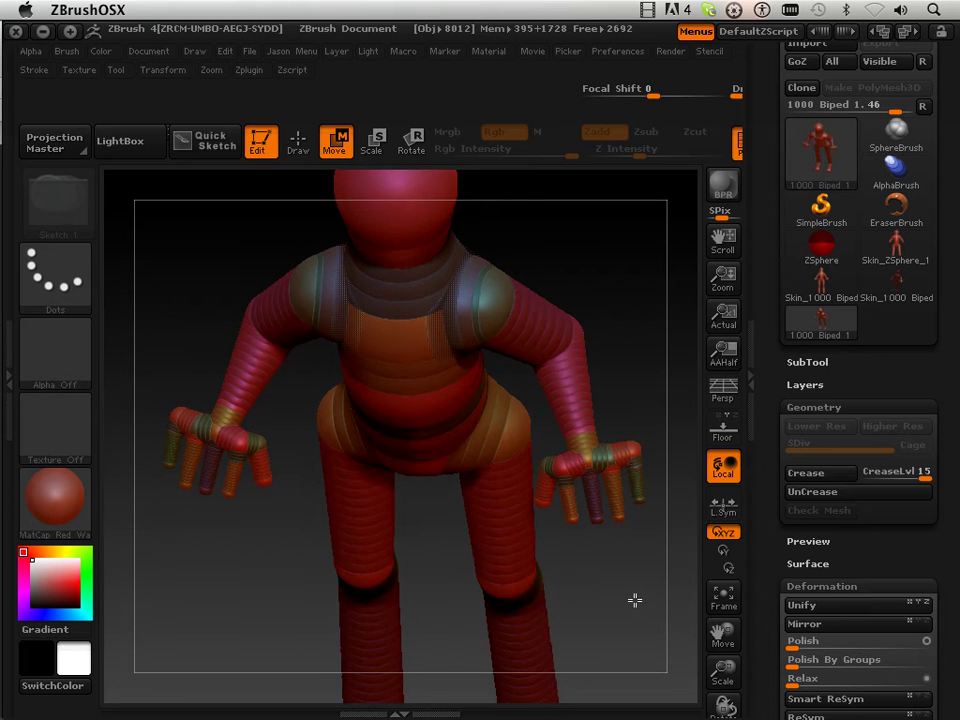
drag(634, 598, 636, 553)
drag(310, 286, 503, 286)
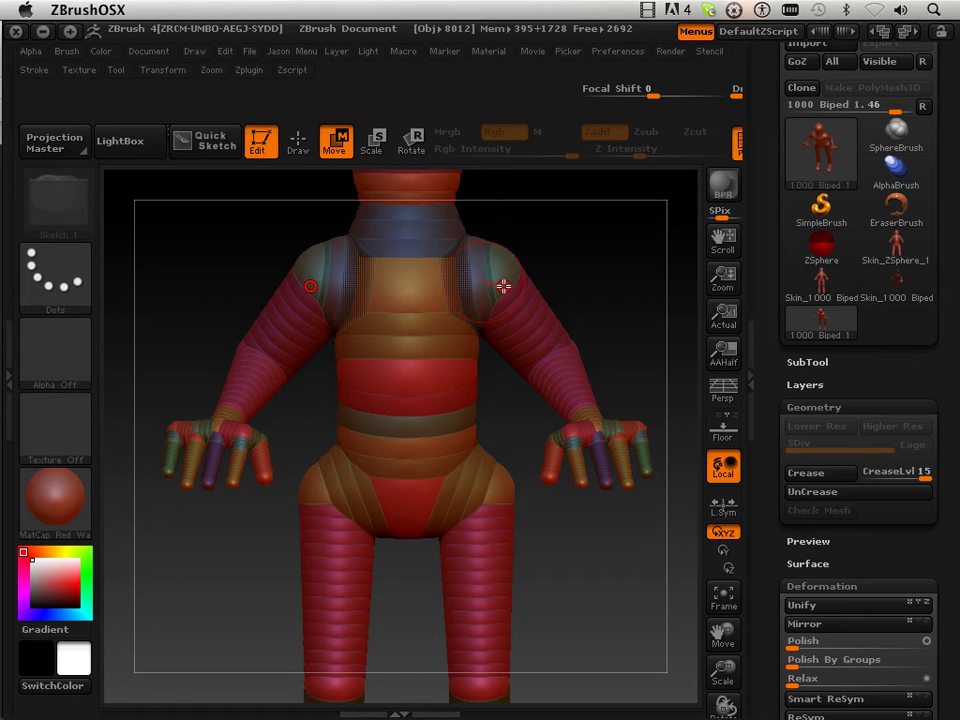
scroll(775, 465, down, 10)
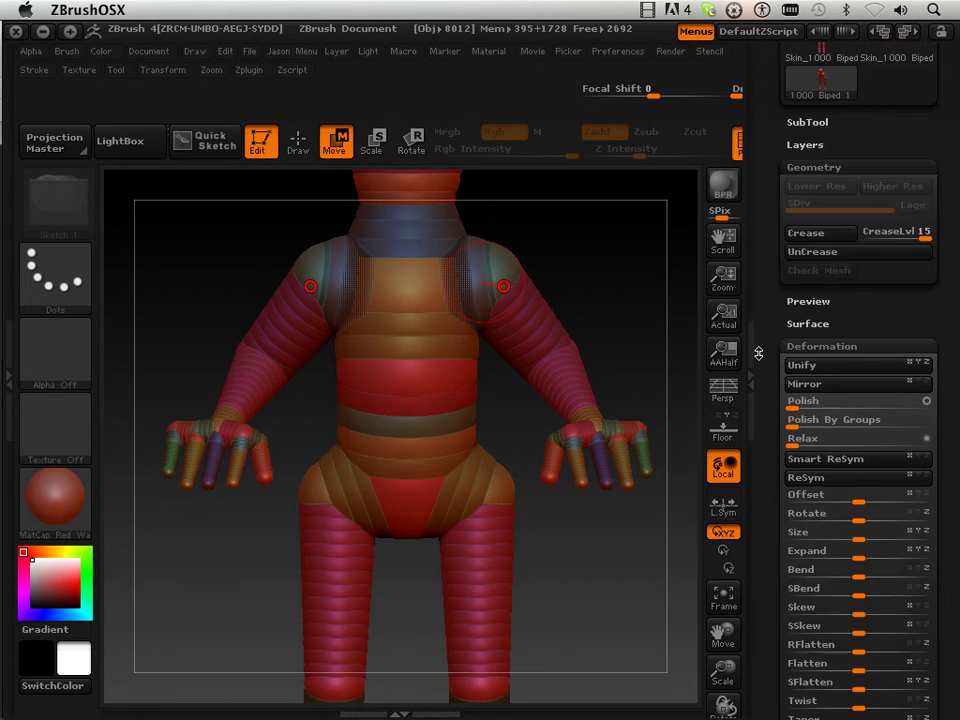
drag(630, 343, 606, 334)
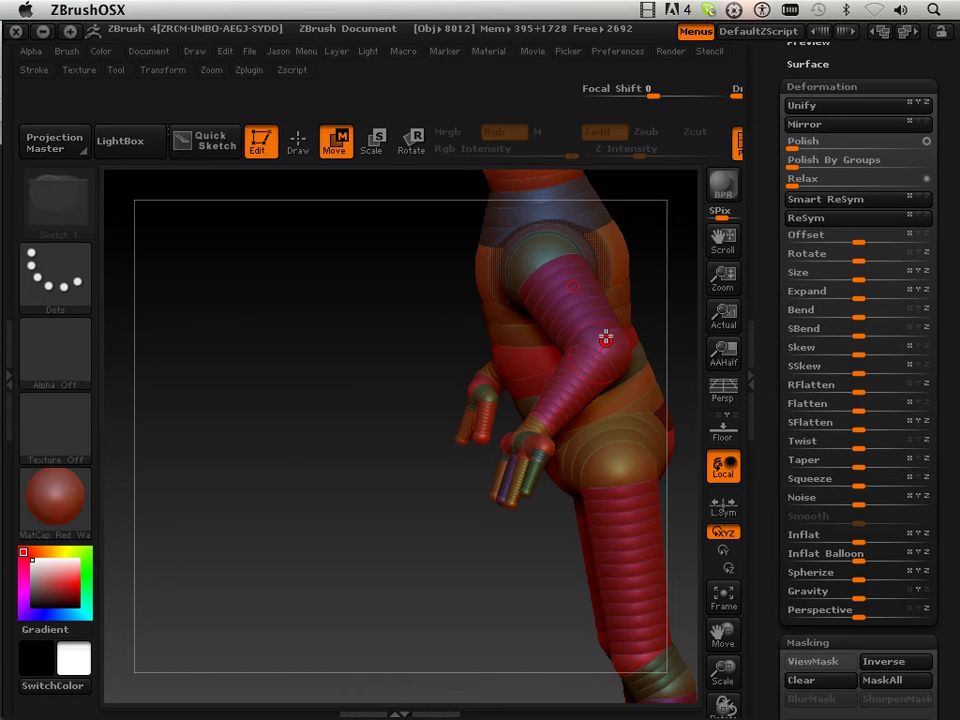
drag(571, 298, 606, 358)
drag(458, 502, 519, 467)
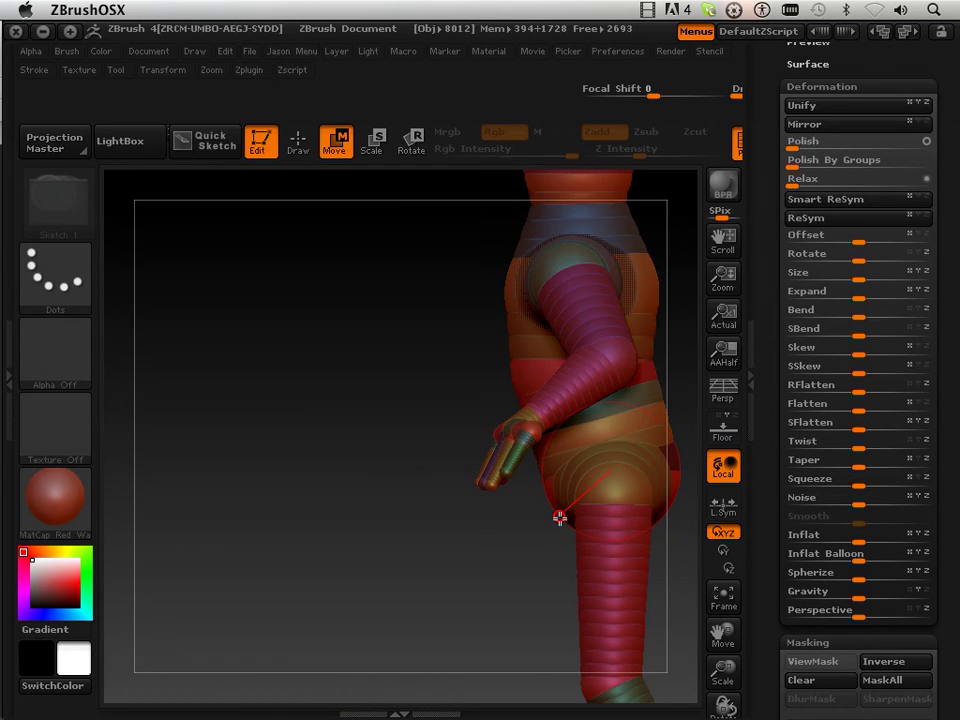
drag(405, 633, 478, 639)
Preview the adaptive skin and examine the mesh flow across the torso, arms and legs.
key(a)
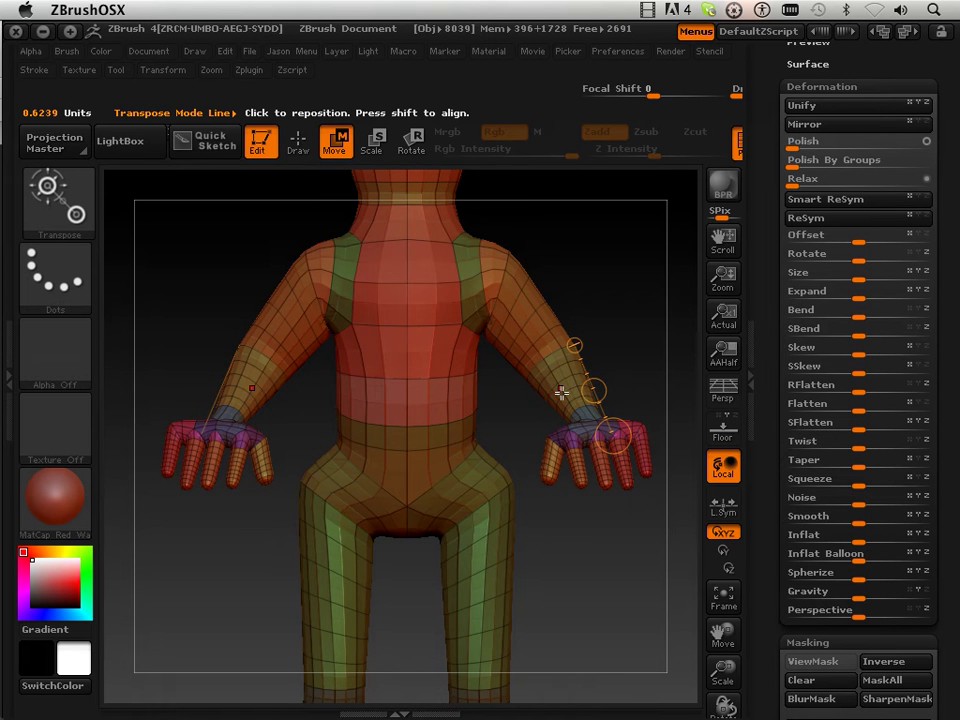
drag(652, 575, 619, 614)
key(ctrl+z)
key(ctrl+z)
key(ctrl+z)
key(ctrl+z)
key(ctrl+z)
key(ctrl+z)
key(ctrl+z)
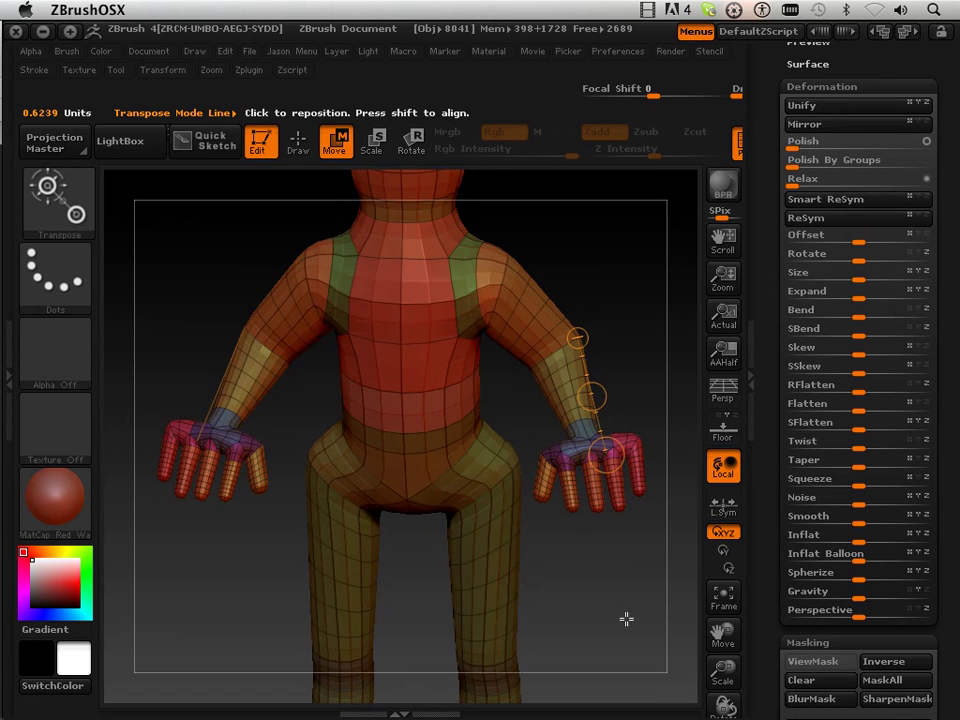
Open the Adaptive Skin settings, set Density to 1 and turn the skin preview off.
scroll(782, 574, down, 10)
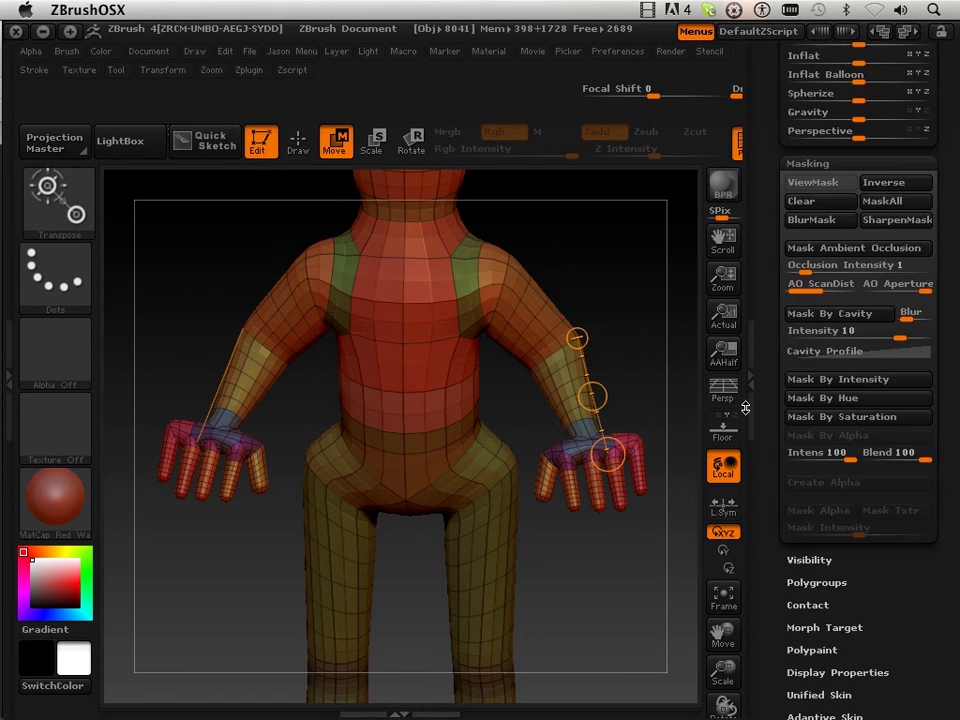
drag(739, 375, 738, 333)
scroll(738, 333, up, 3)
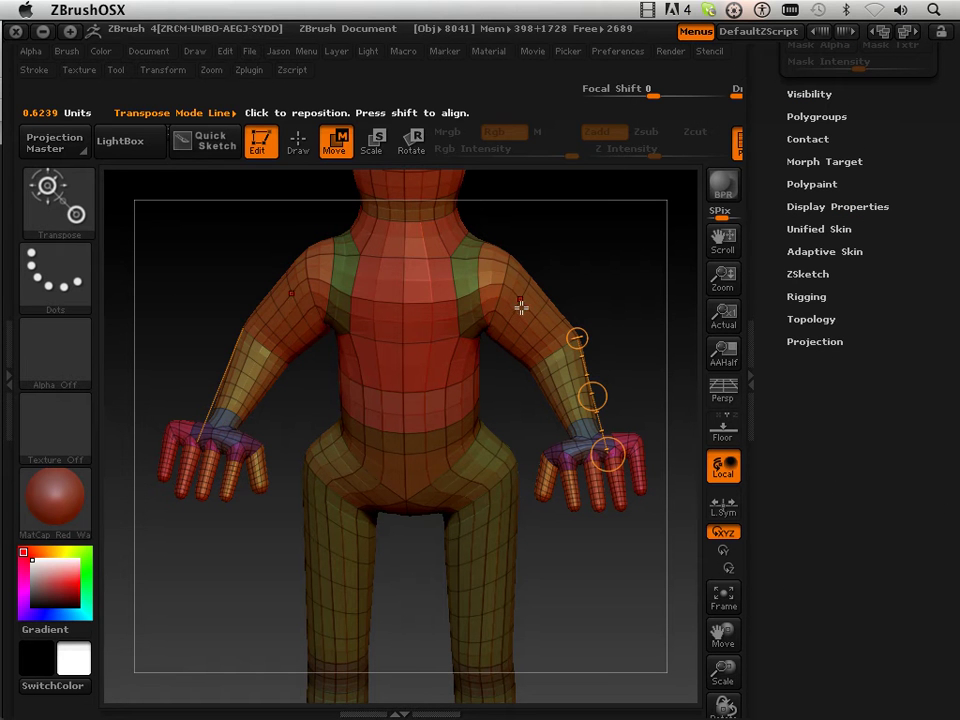
click(815, 252)
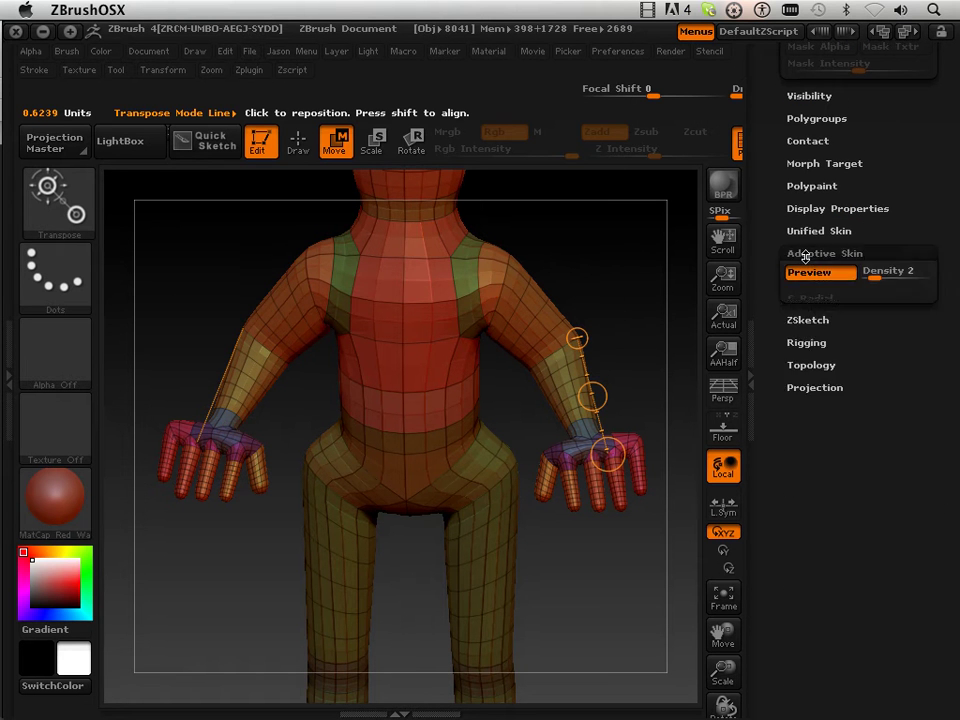
click(852, 284)
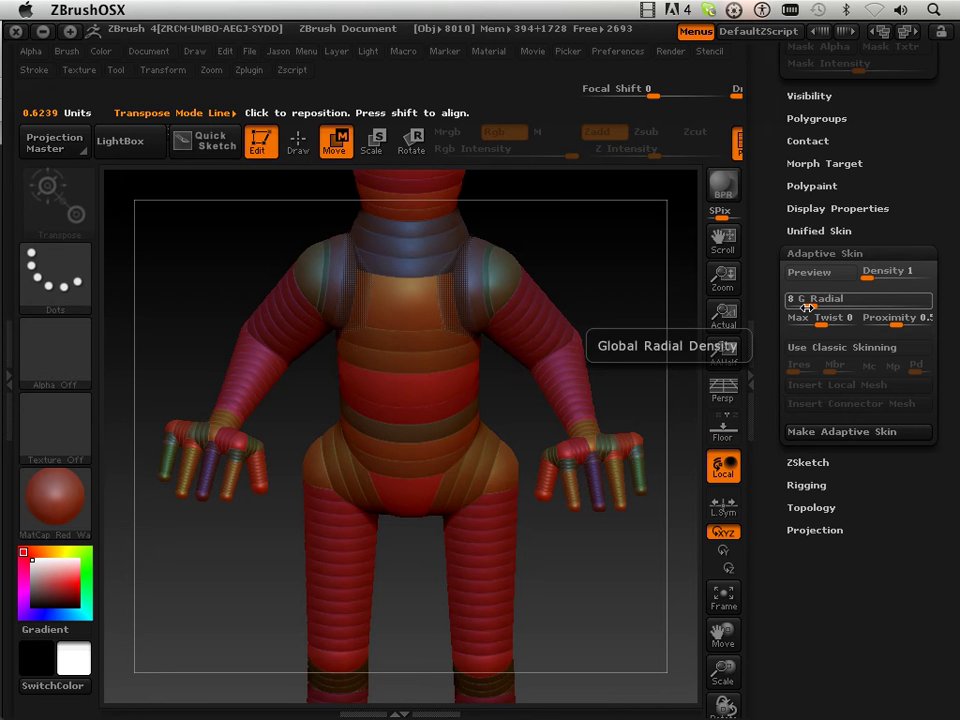
Set G Radial to 6 and preview the resulting low-density skin from several angles.
drag(807, 307, 806, 305)
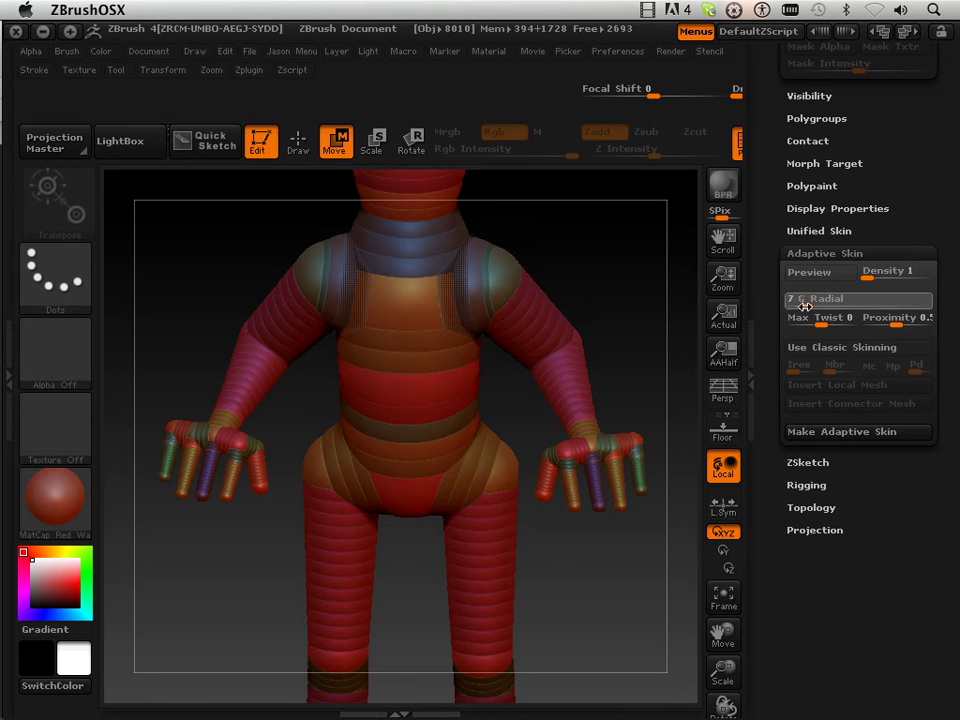
key(a)
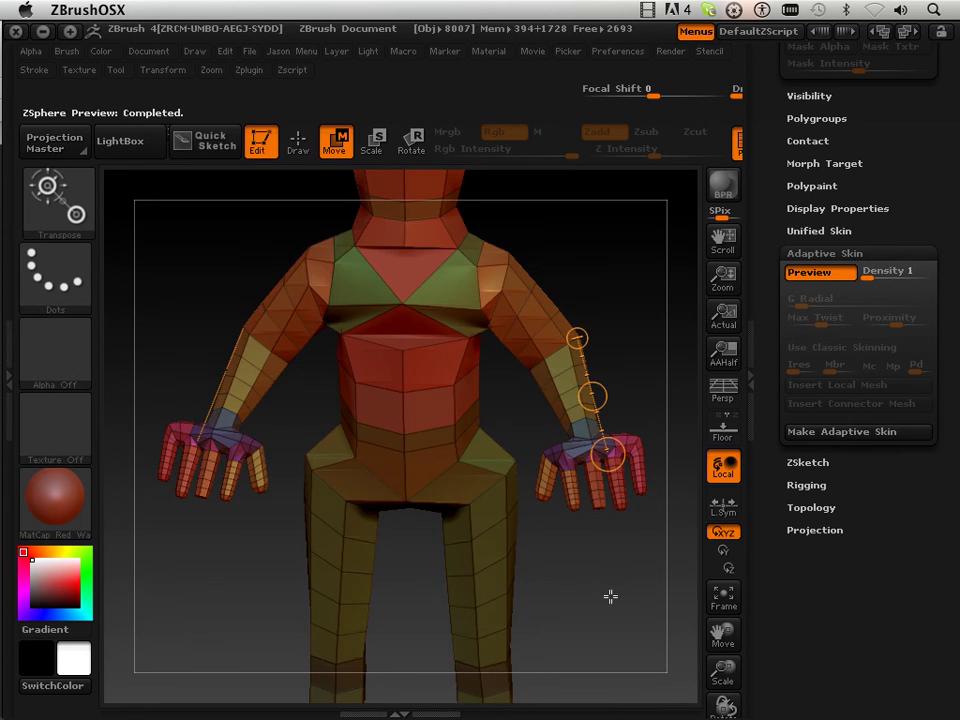
drag(601, 520, 606, 551)
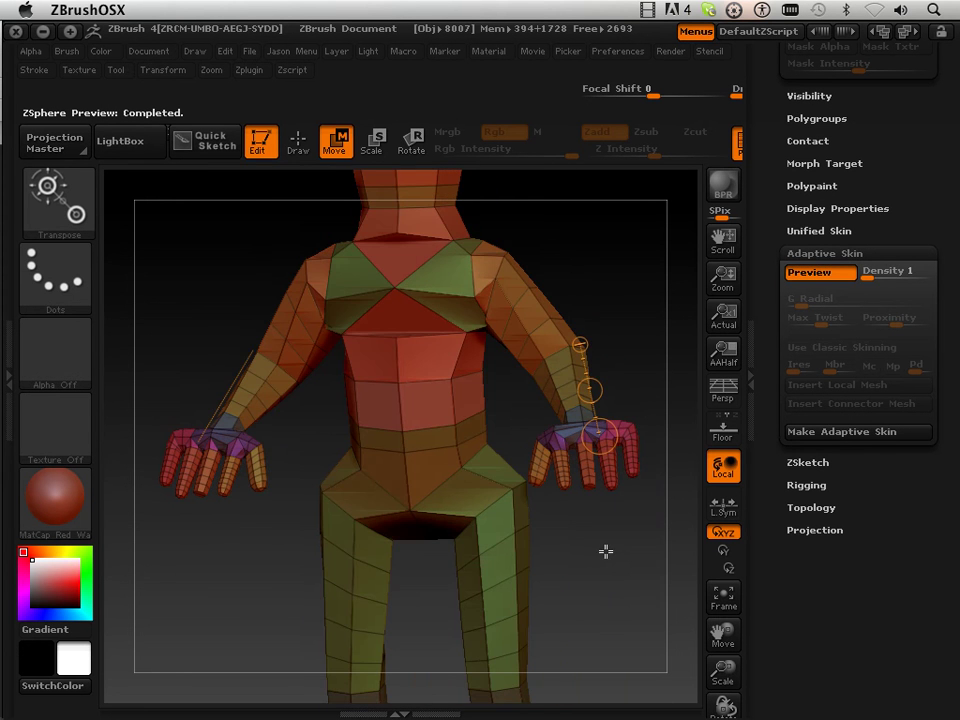
drag(632, 510, 573, 557)
Set G Radial to 7 and check the adaptive skin preview from the side and front.
key(a)
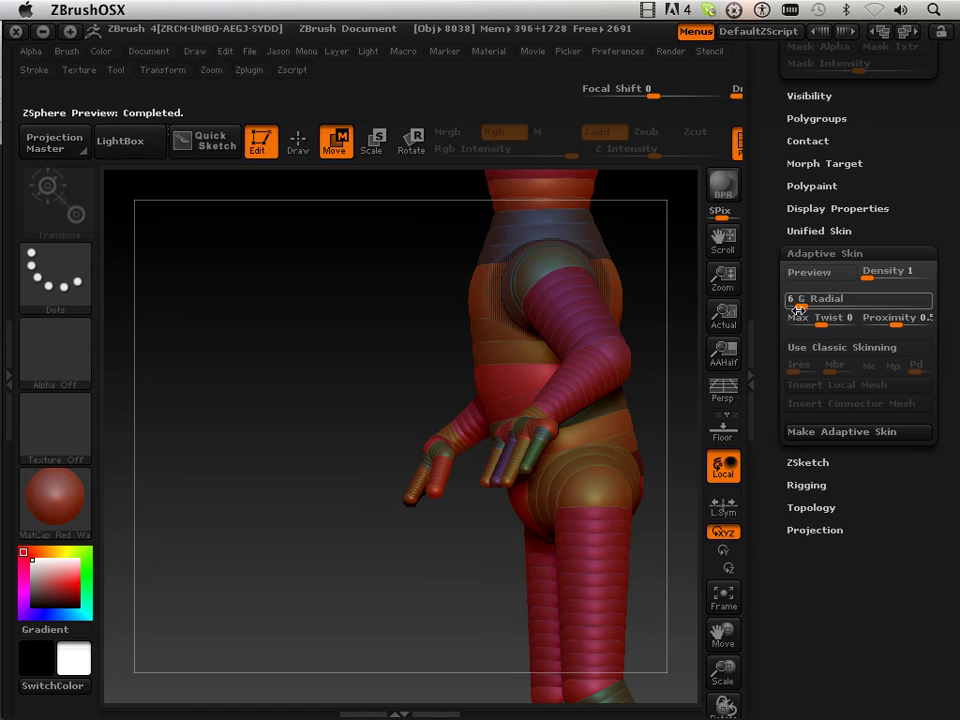
key(a)
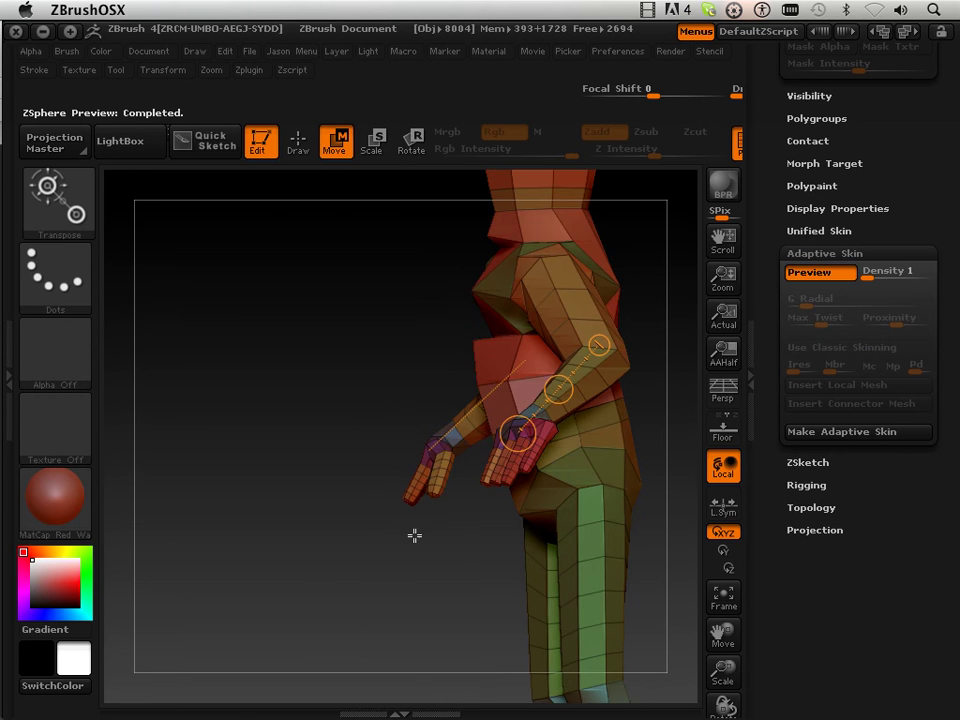
drag(414, 534, 611, 439)
Set G Radial to 8 and check the adaptive skin preview from the front.
key(a)
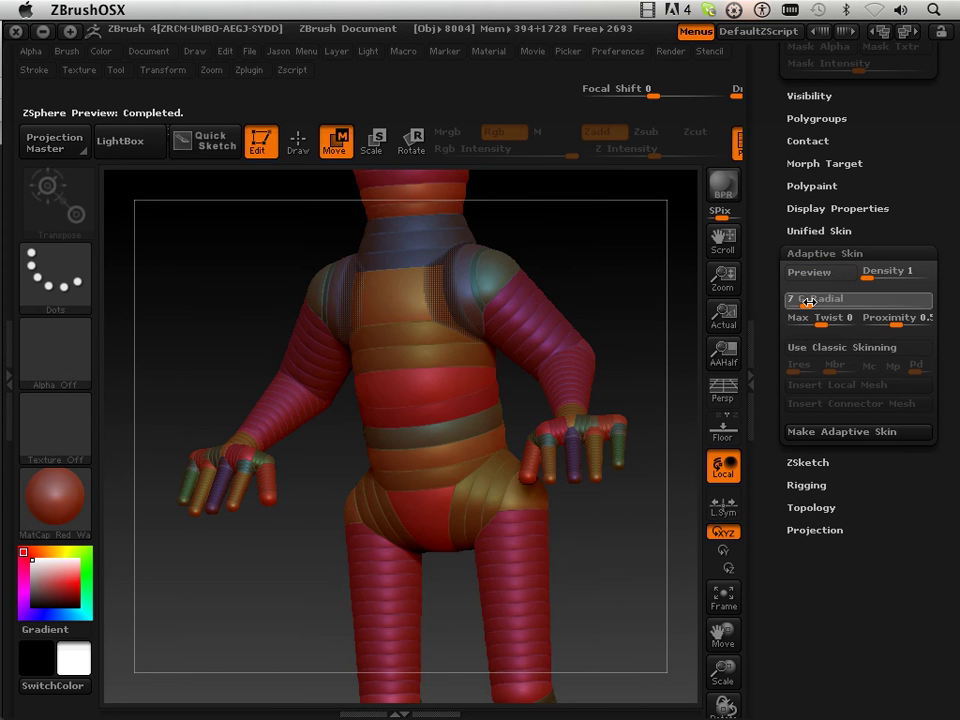
key(a)
mouse_move(643, 557)
mouse_down()
mouse_move(662, 553)
mouse_move(665, 565)
mouse_move(645, 557)
mouse_up()
Set G Radial back to 6, lower Proximity and check the skin preview.
key(a)
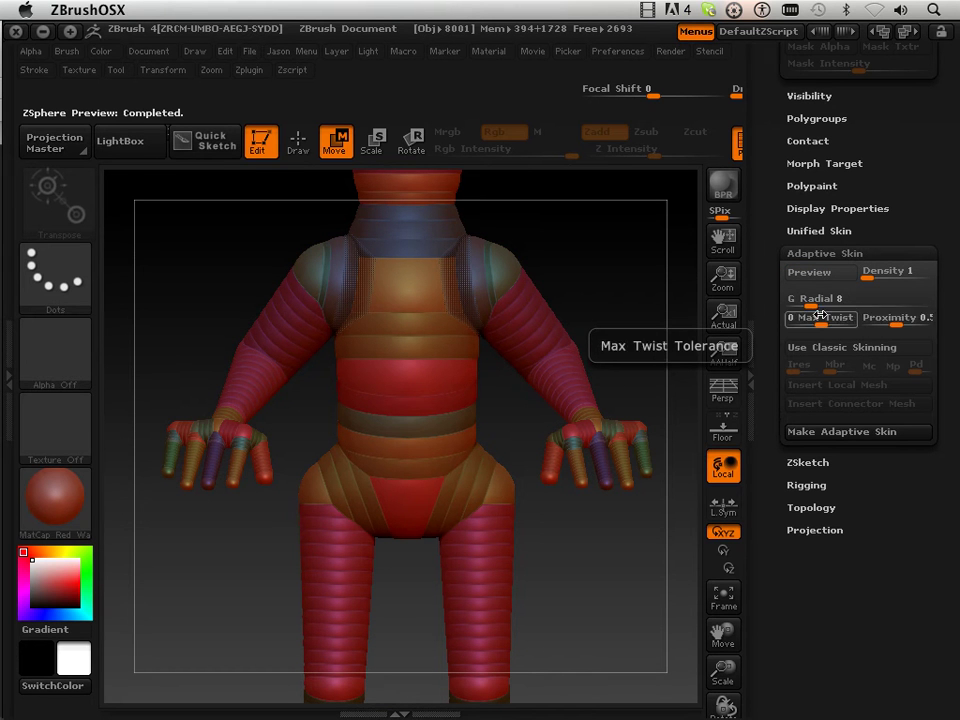
drag(808, 306, 801, 307)
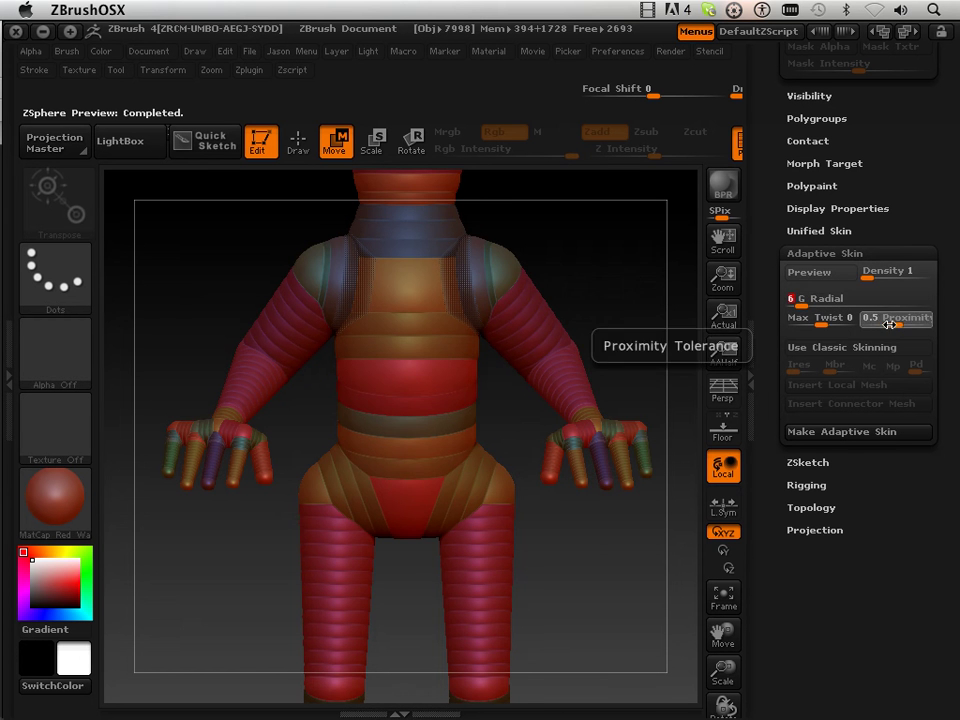
key(a)
key(a)
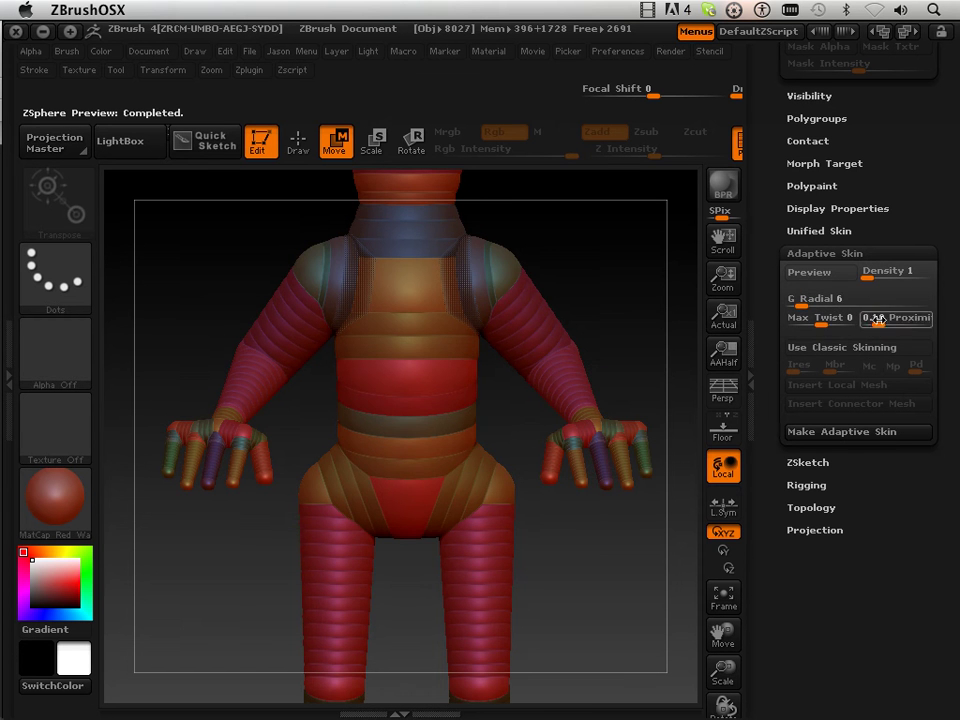
Try several Proximity values, including 0.3, checking the adaptive skin preview after each change.
key(a)
key(a)
drag(867, 319, 905, 319)
key(a)
key(a)
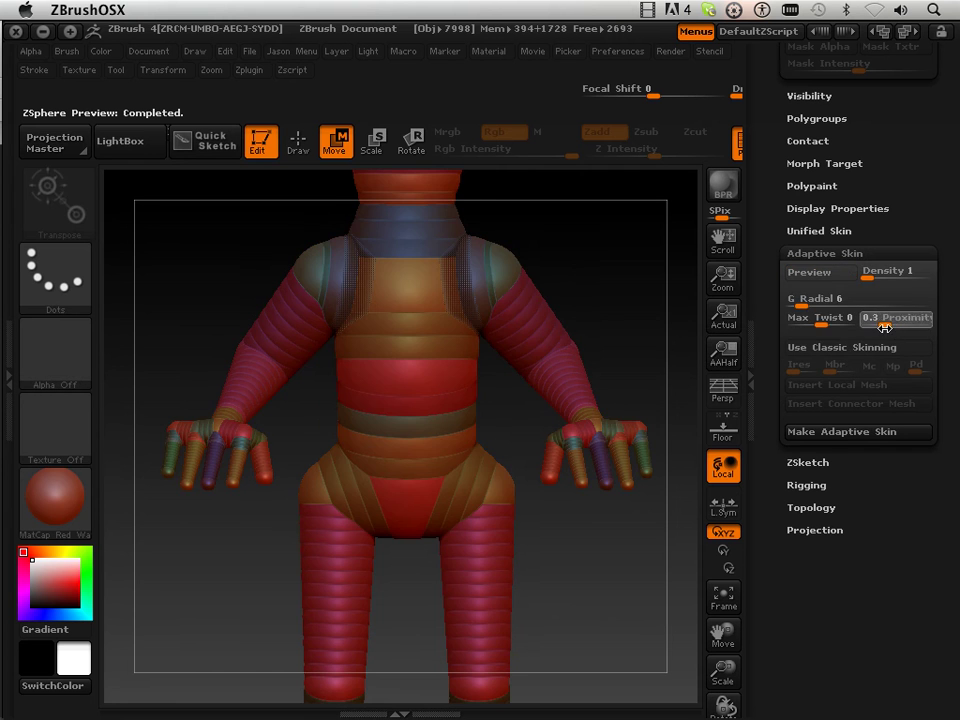
key(a)
key(a)
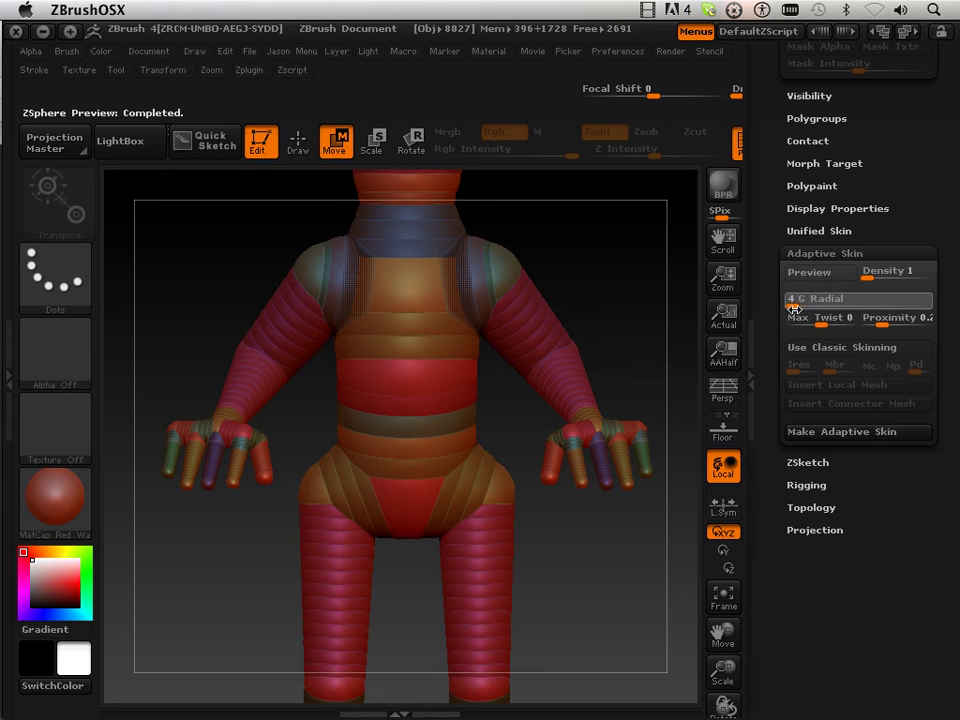
Set G Radial to 4 and preview the simplified adaptive skin on the biped.
key(a)
mouse_move(620, 556)
mouse_down()
mouse_move(493, 570)
mouse_move(619, 525)
mouse_move(649, 499)
mouse_move(604, 646)
mouse_move(476, 604)
mouse_move(497, 529)
mouse_move(568, 549)
mouse_move(628, 544)
mouse_move(643, 559)
mouse_move(628, 564)
mouse_up()
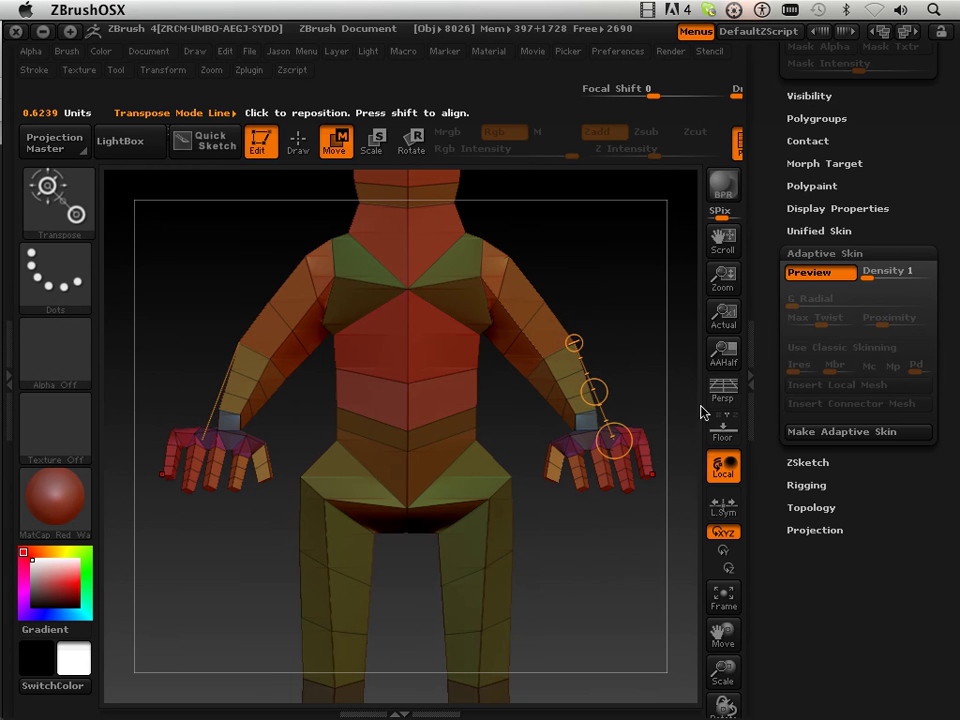
drag(777, 281, 778, 338)
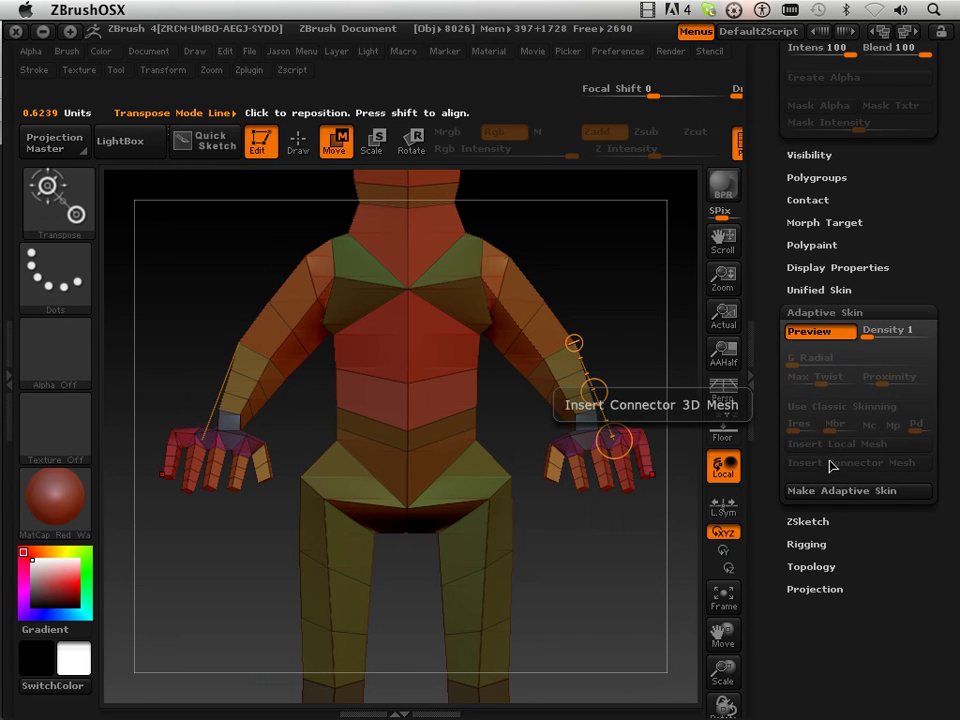
Make an adaptive skin from the low-resolution biped preview and switch to the resulting skin tool.
click(838, 492)
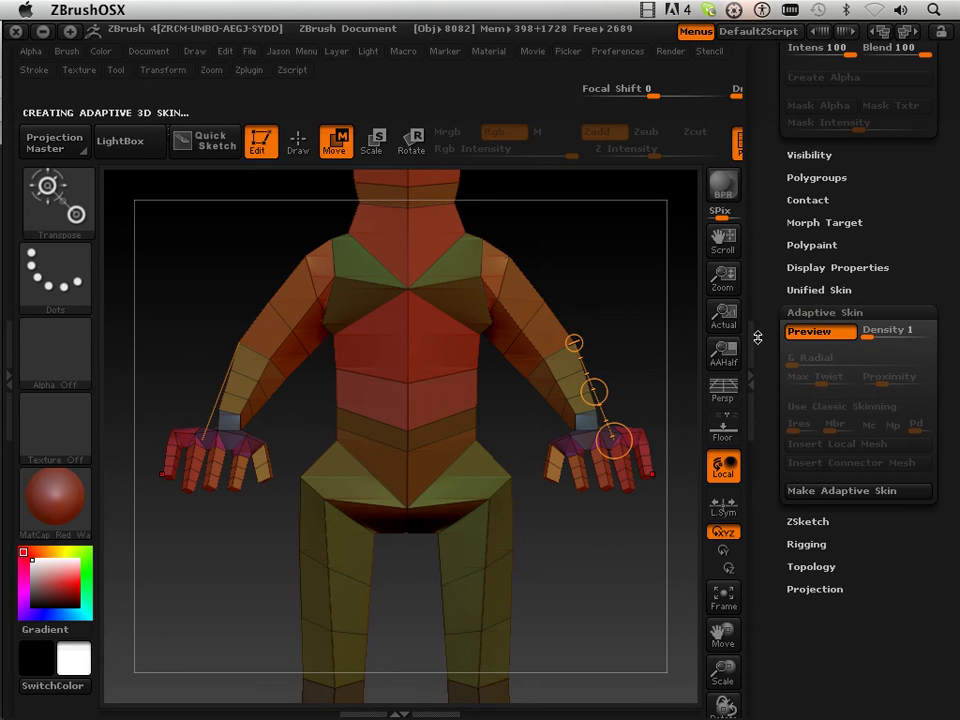
drag(770, 270, 800, 539)
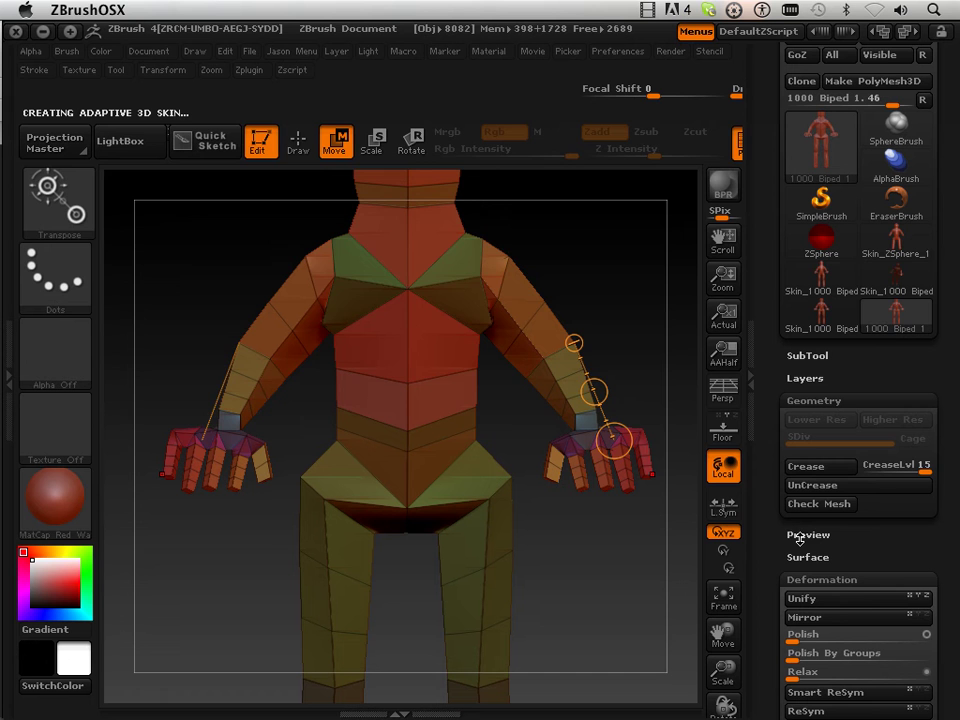
click(826, 334)
scroll(797, 472, down, 2)
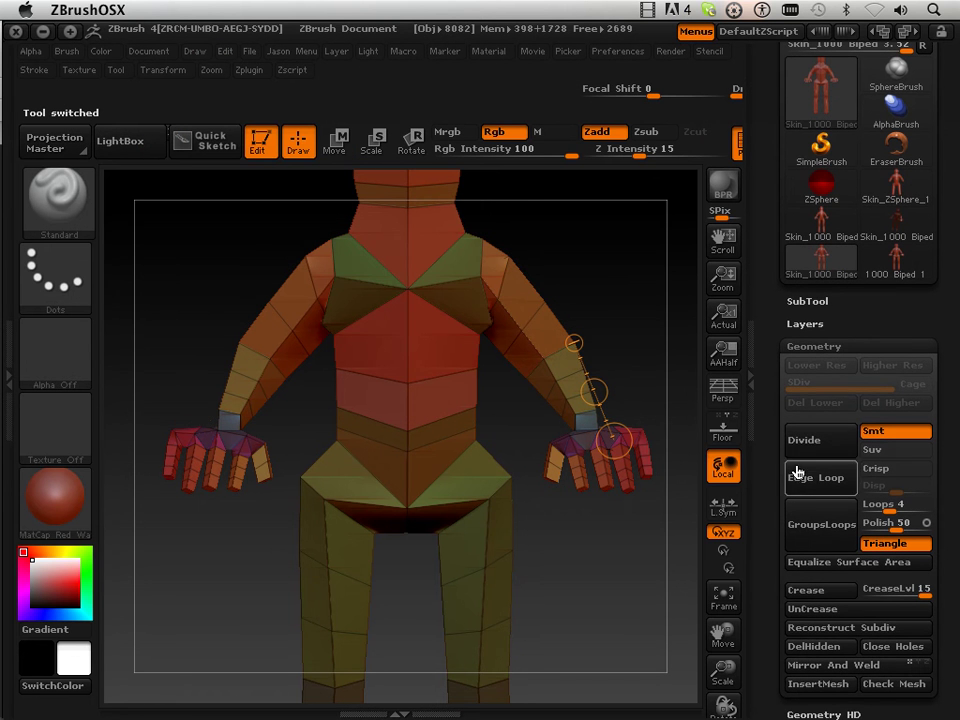
Divide the skin mesh three times to subdivision level 4 and inspect its torso topology.
click(805, 441)
click(805, 441)
click(805, 441)
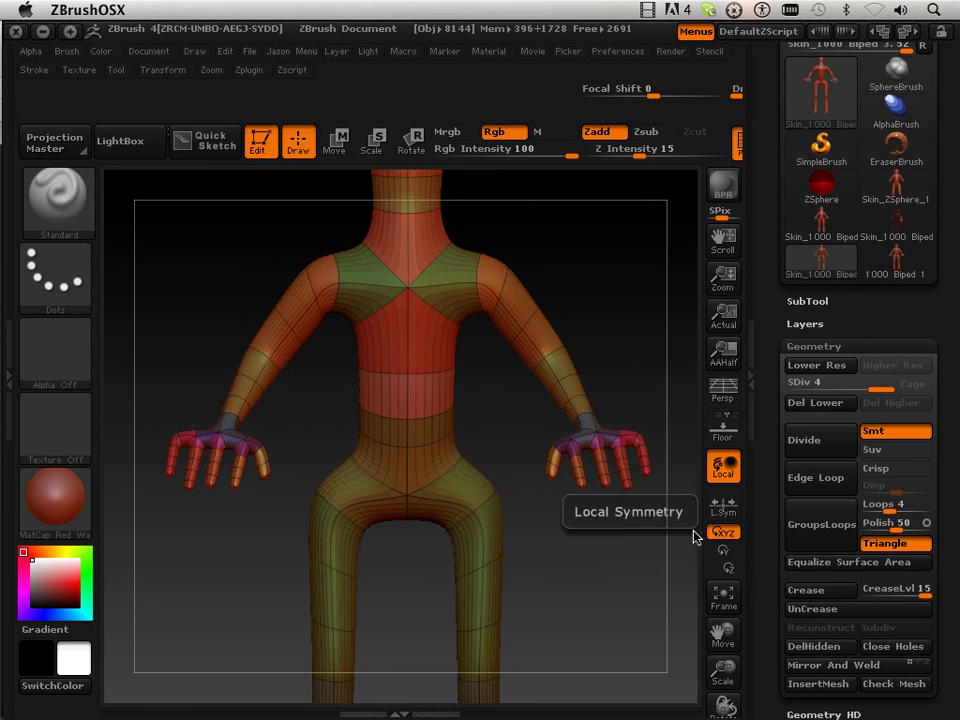
drag(685, 590, 598, 521)
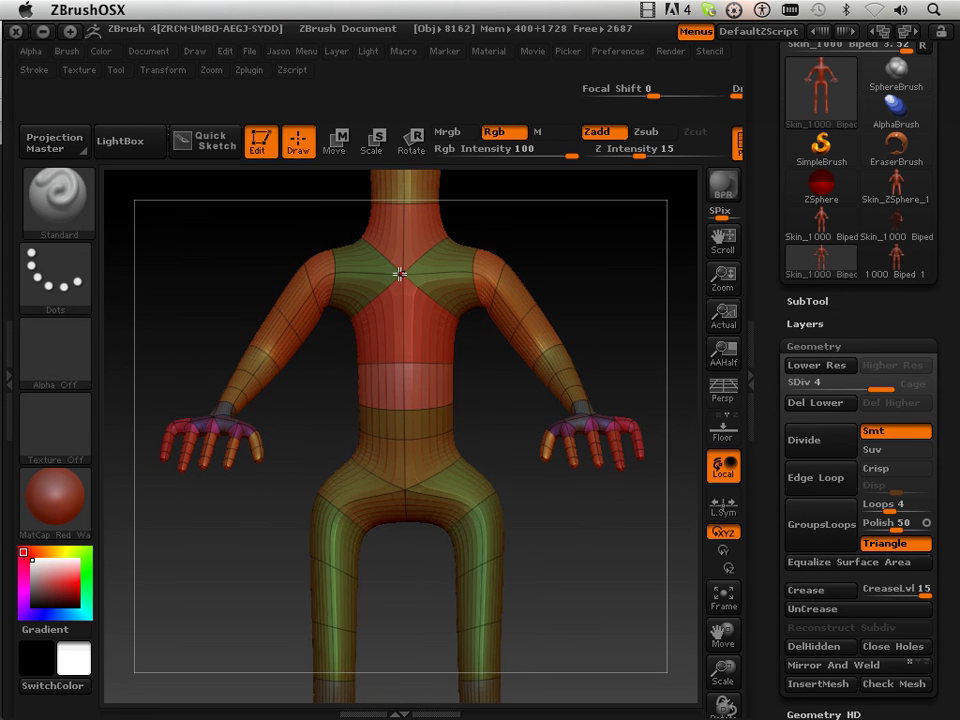
Return to the 1000 Biped 1 ZSphere model, set its adaptive skin G Radial to 8, and preview the skin.
click(913, 266)
scroll(775, 420, down, 10)
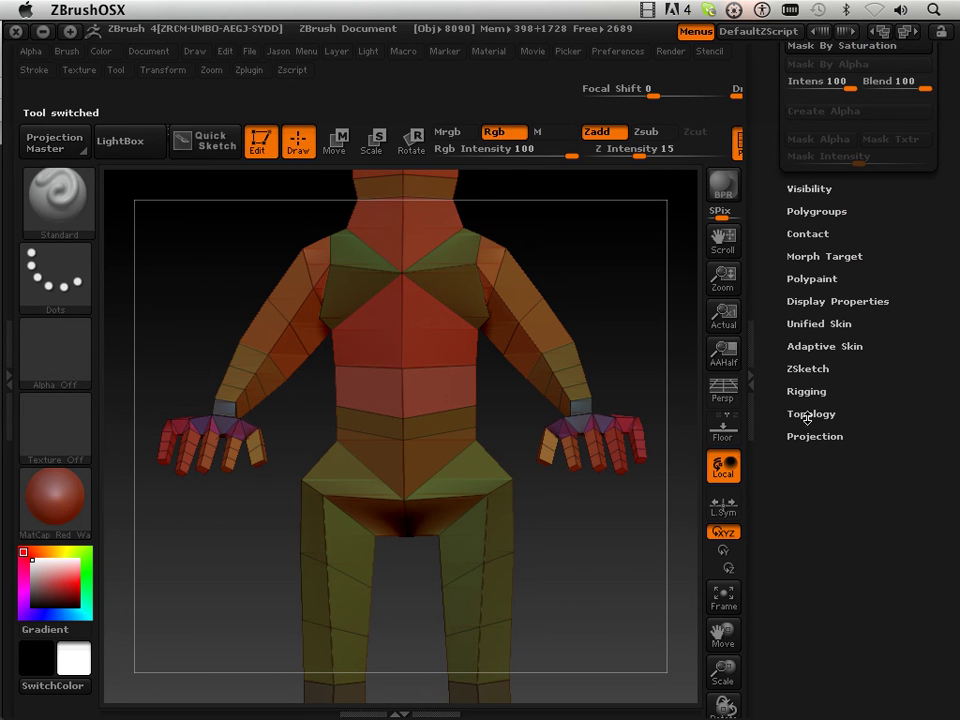
key(a)
key(a)
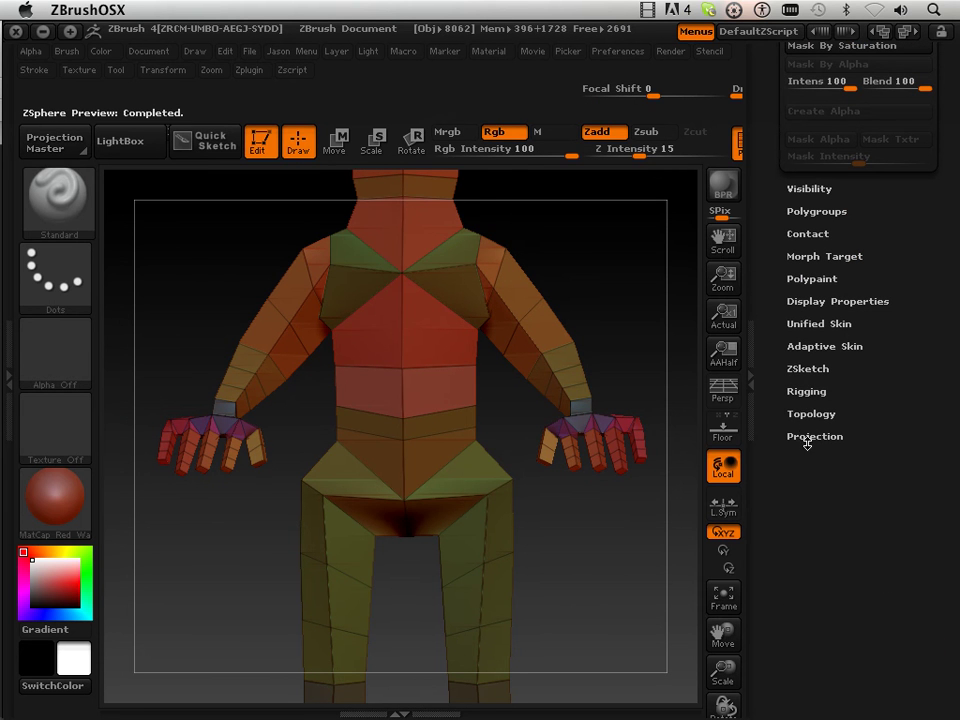
click(809, 347)
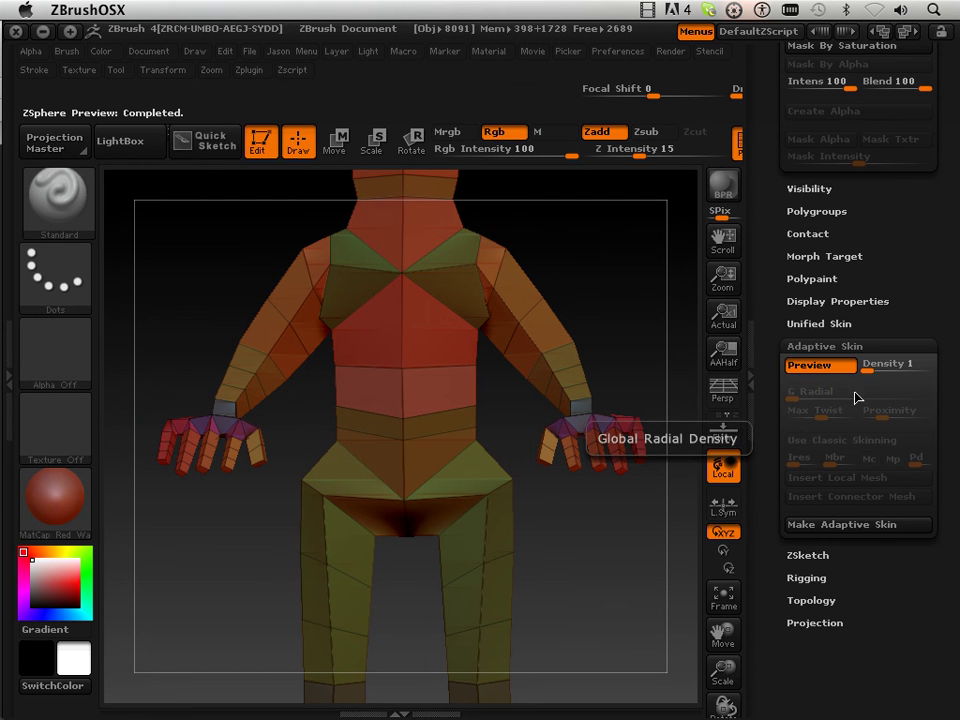
key(a)
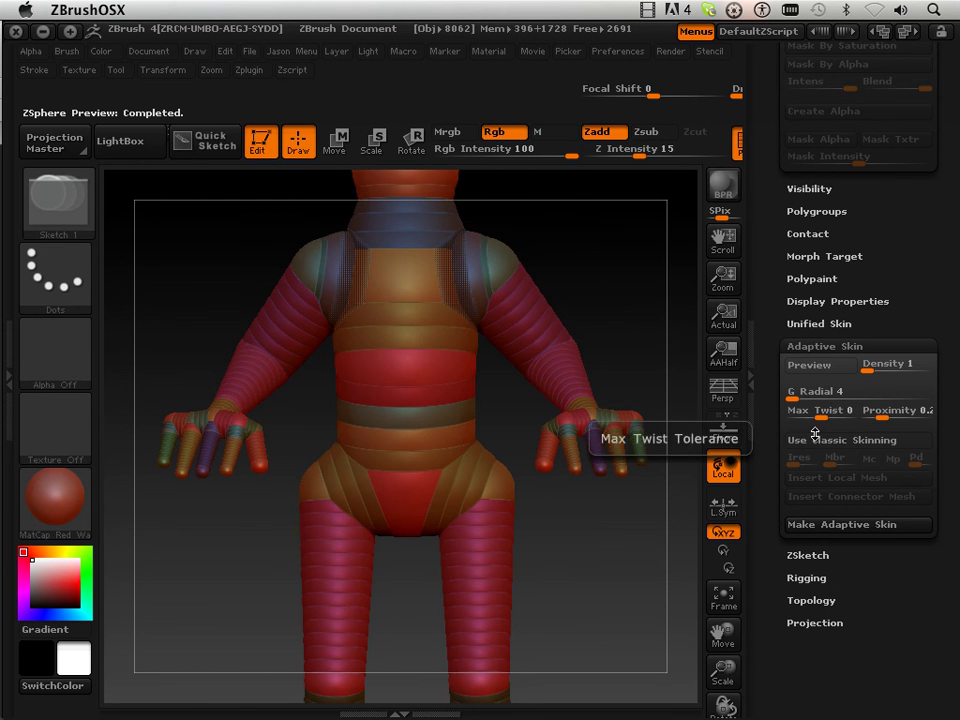
drag(800, 394, 806, 400)
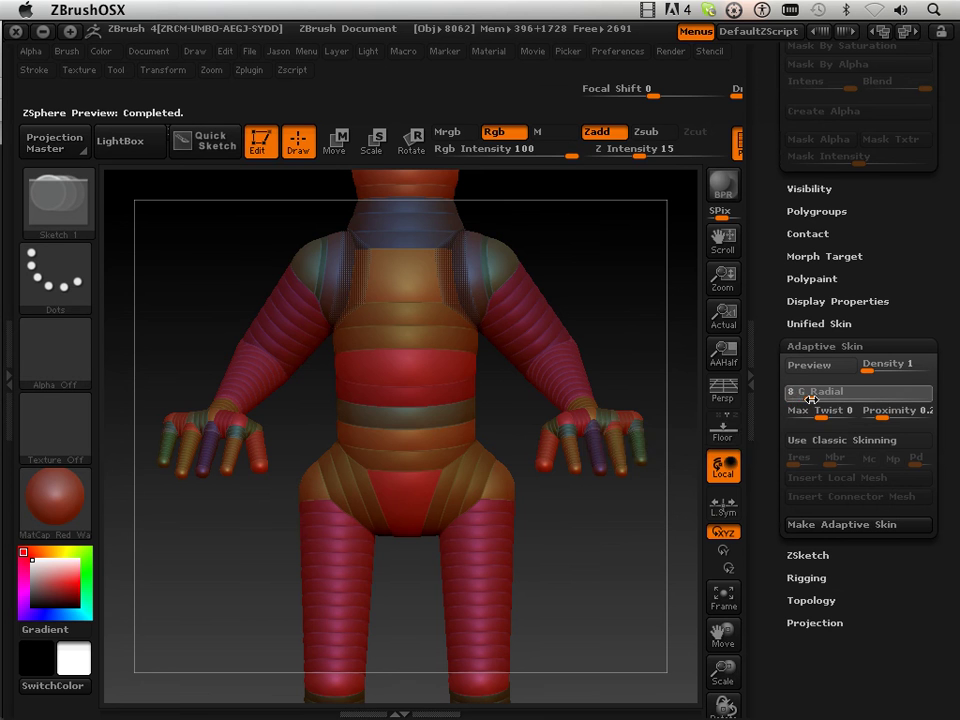
key(a)
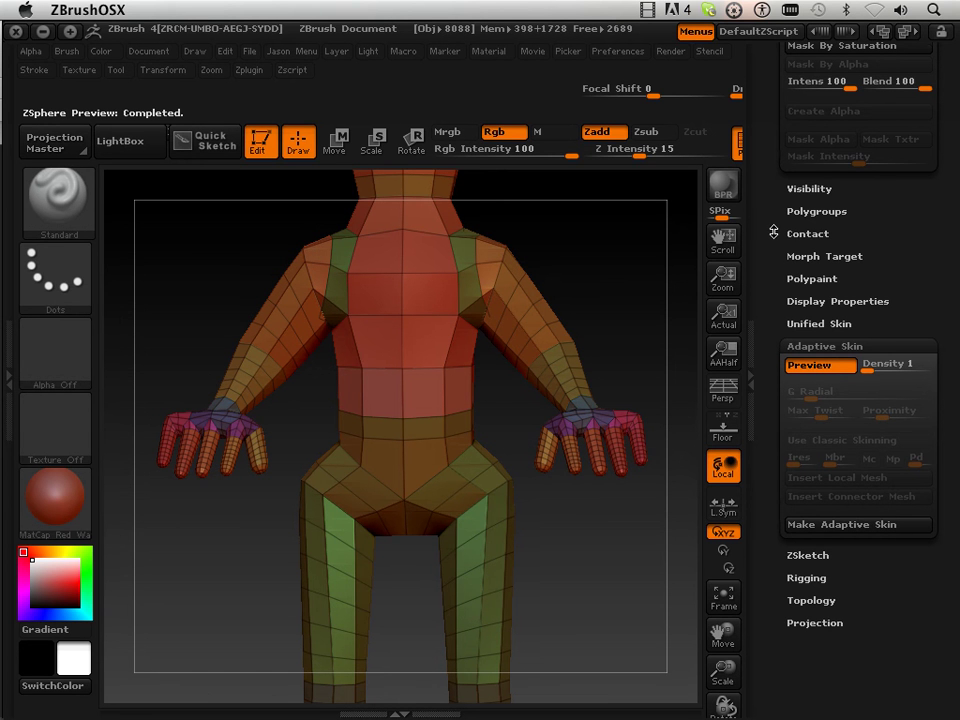
Make another adaptive skin from the G Radial 8 preview and select the new skin tool.
drag(773, 232, 776, 253)
click(797, 546)
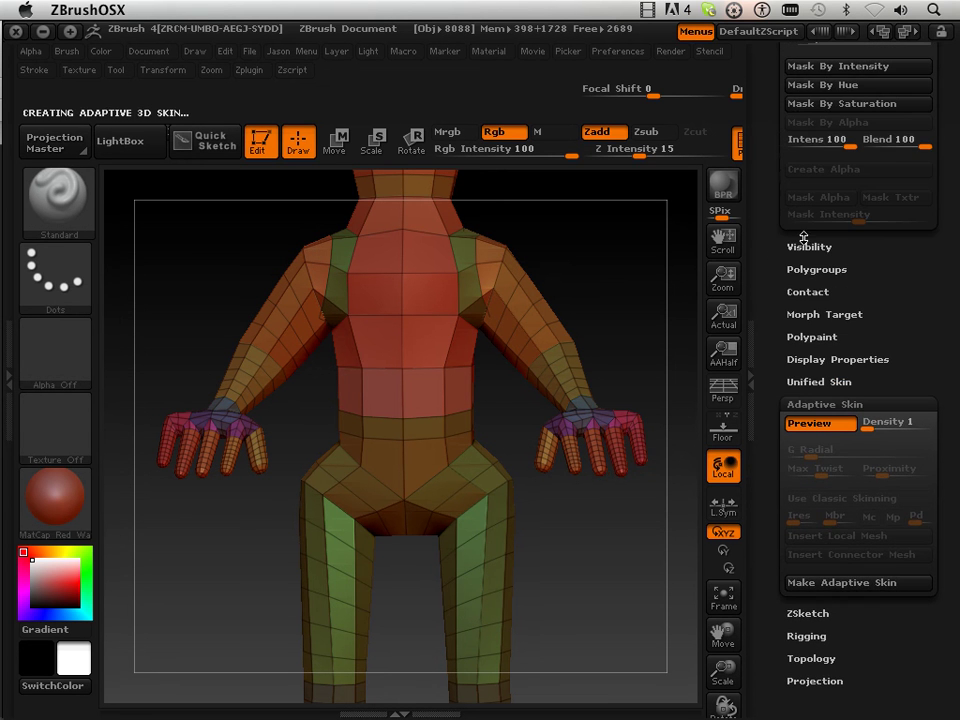
drag(775, 178, 792, 469)
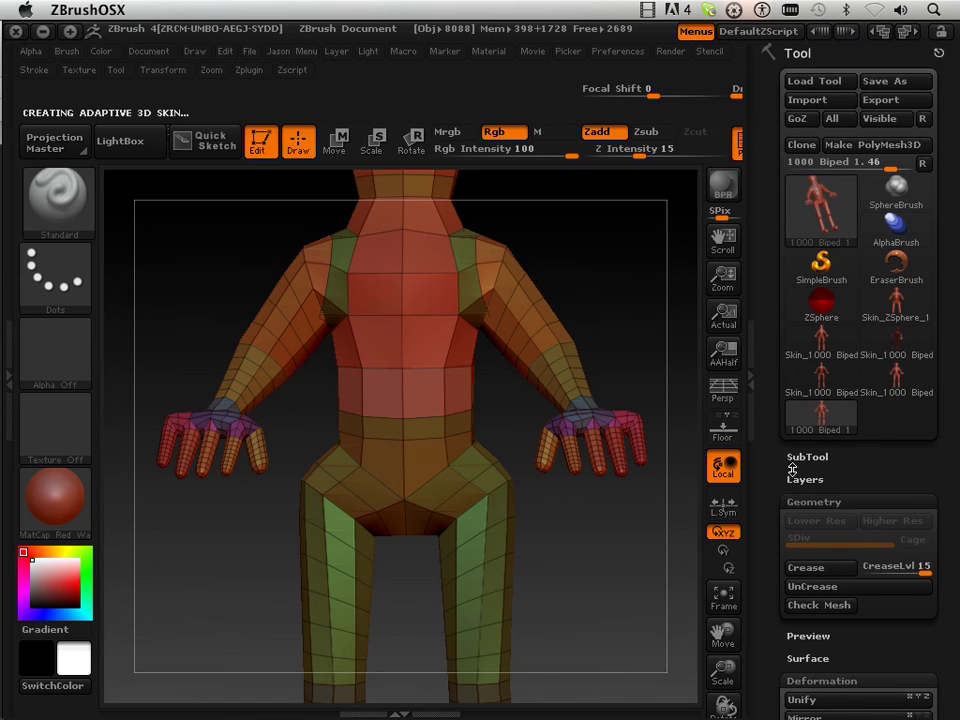
click(886, 386)
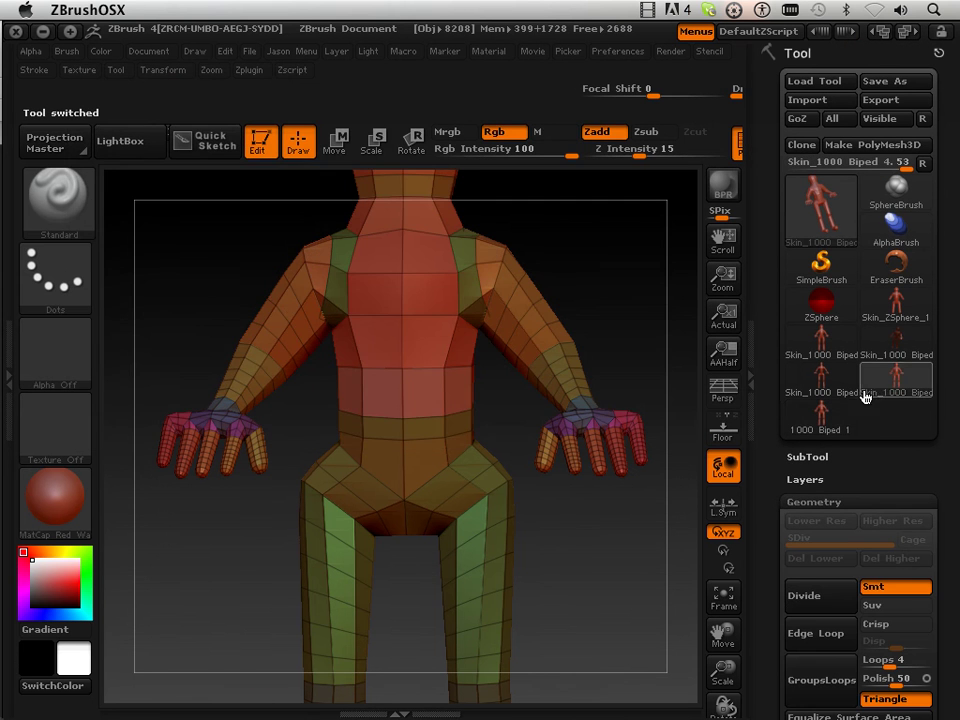
Divide the new skin four times to subdivision level 5 and inspect it from an angle.
click(806, 598)
click(806, 598)
click(806, 598)
key(ctrl+d)
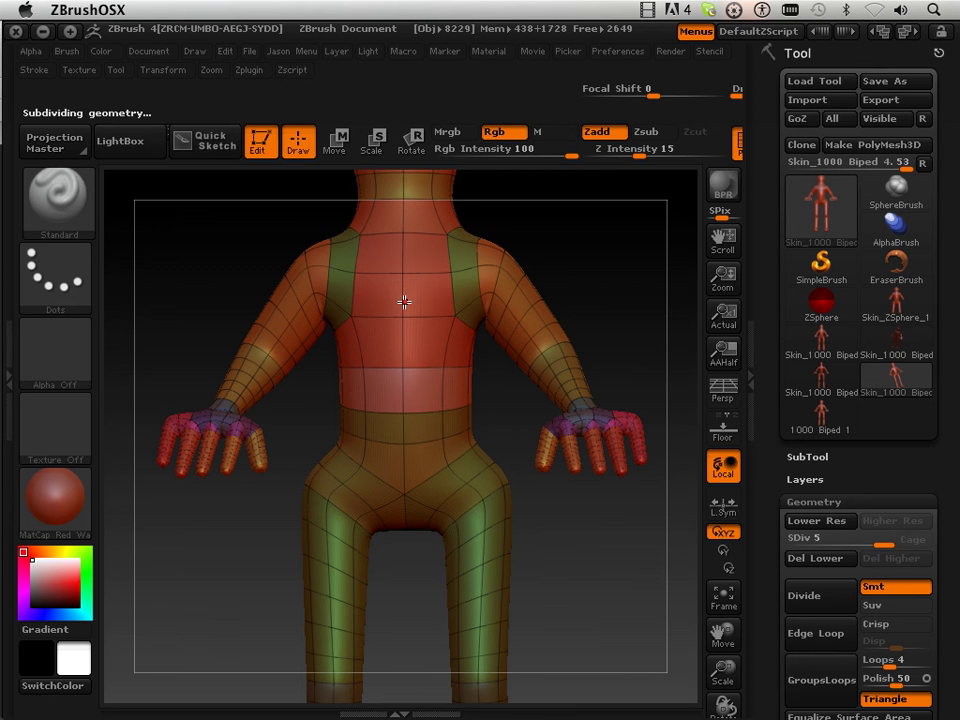
drag(603, 291, 666, 527)
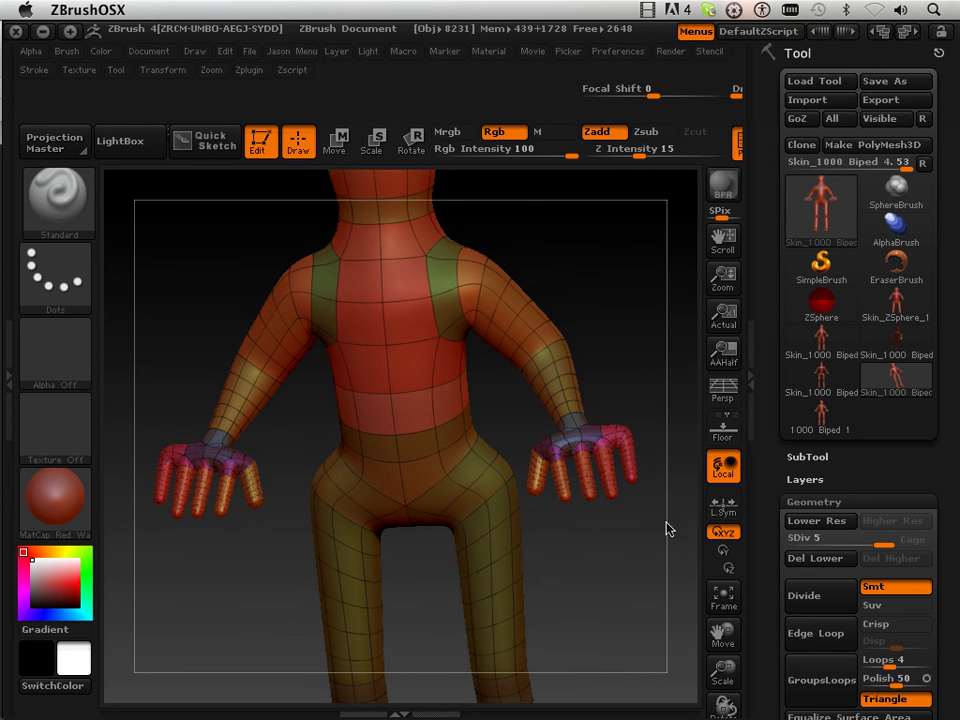
Compare the earlier subdivided G Radial 4 skin with the ZSphere biped's current skin preview, ending on 1000 Biped 1.
click(795, 428)
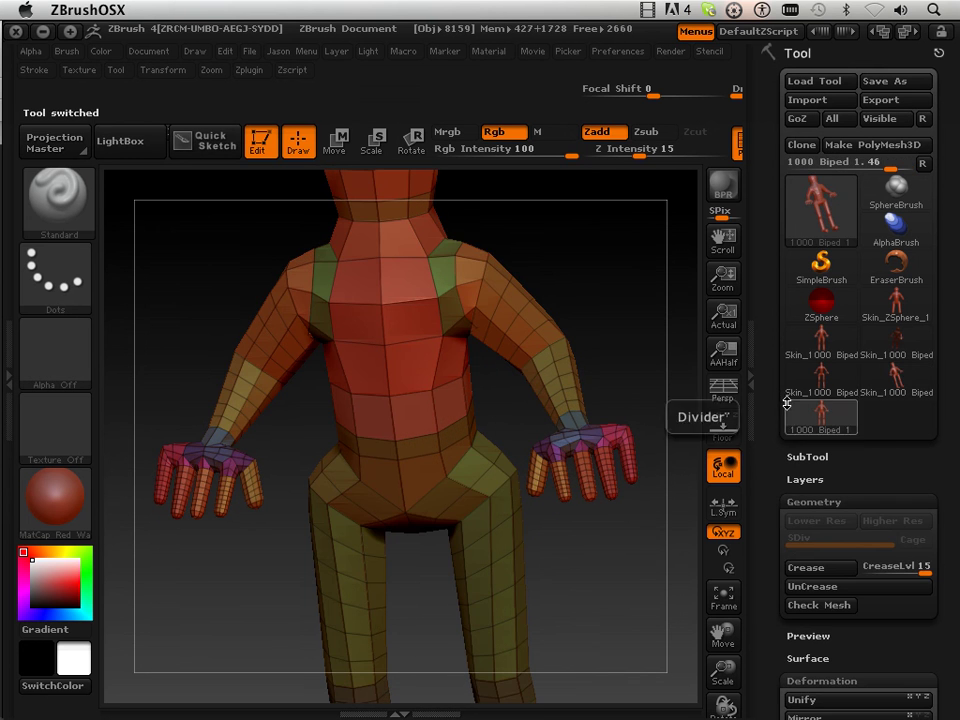
click(814, 385)
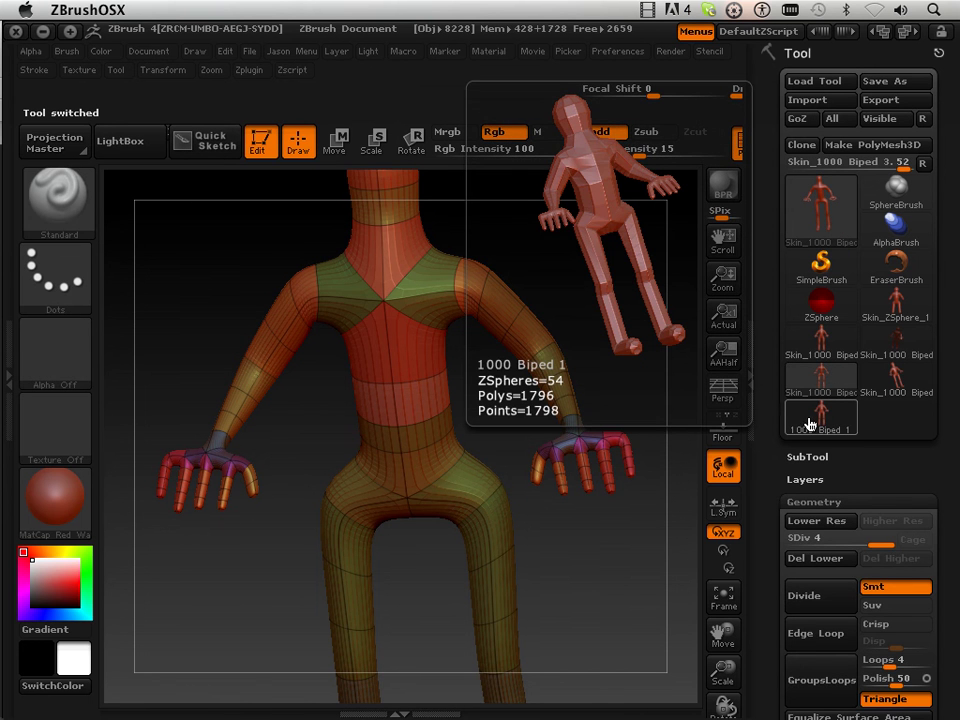
click(818, 438)
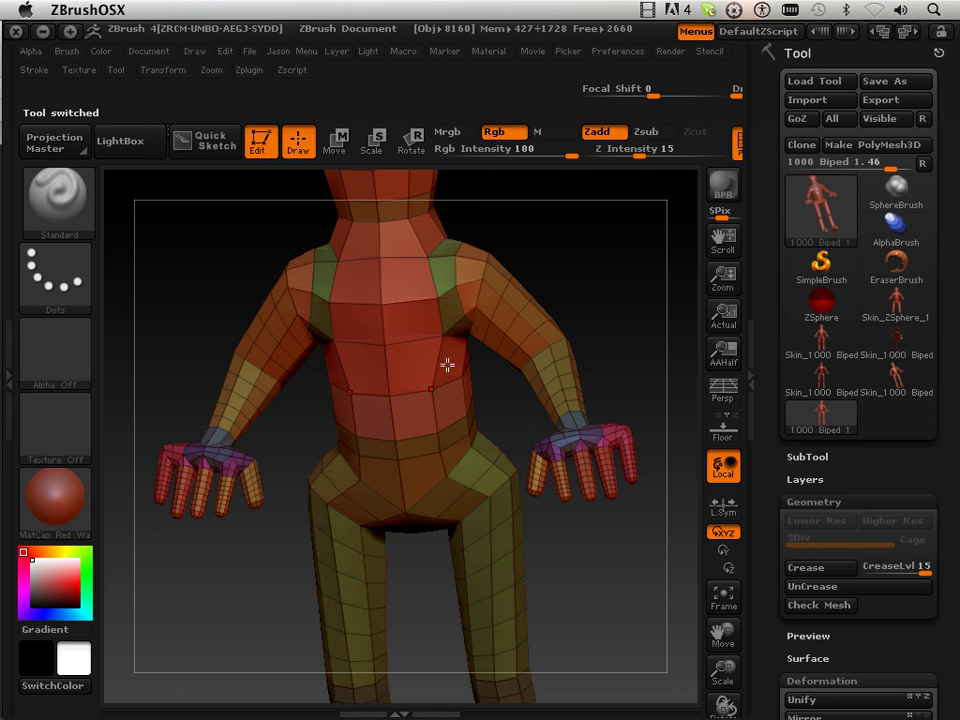
key(a)
key(a)
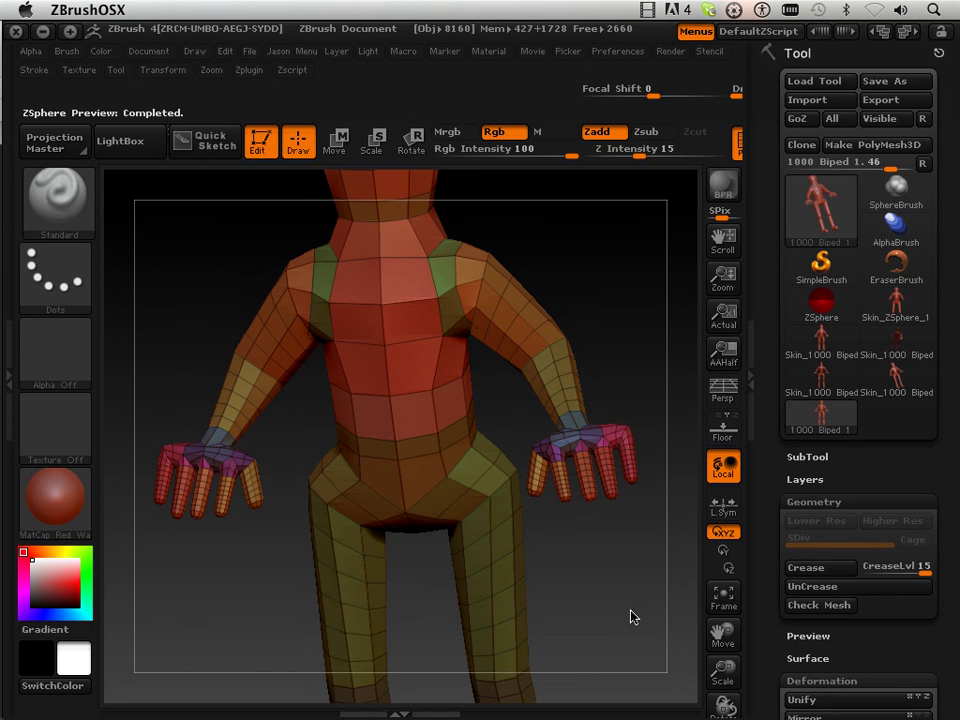
Set the biped's adaptive skin Density to 2 and make an adaptive skin from it.
drag(630, 617, 632, 542)
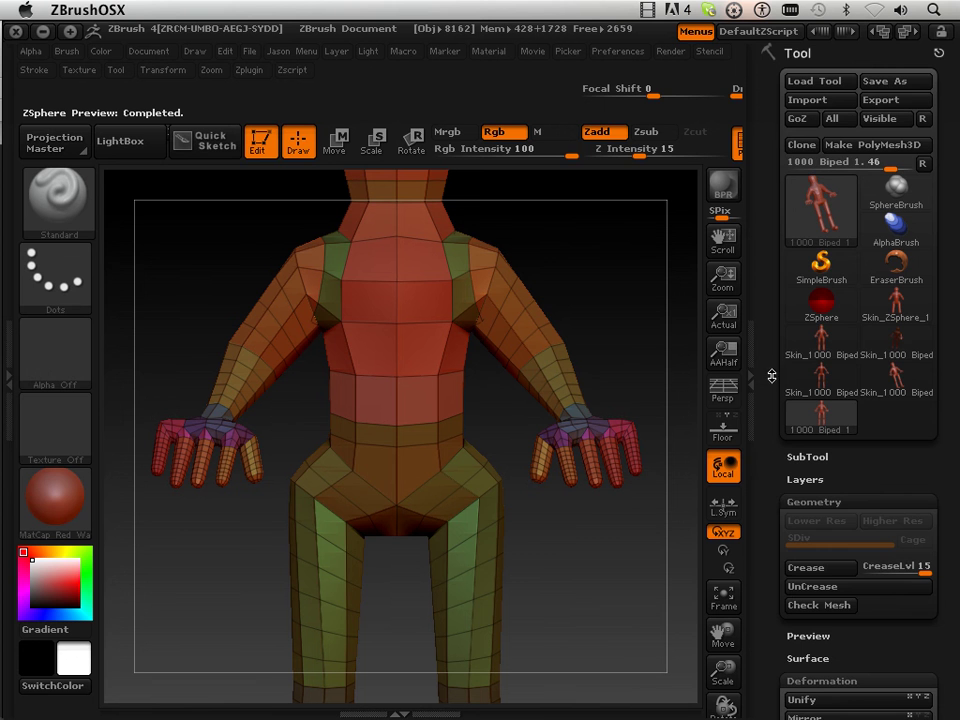
drag(771, 376, 746, 110)
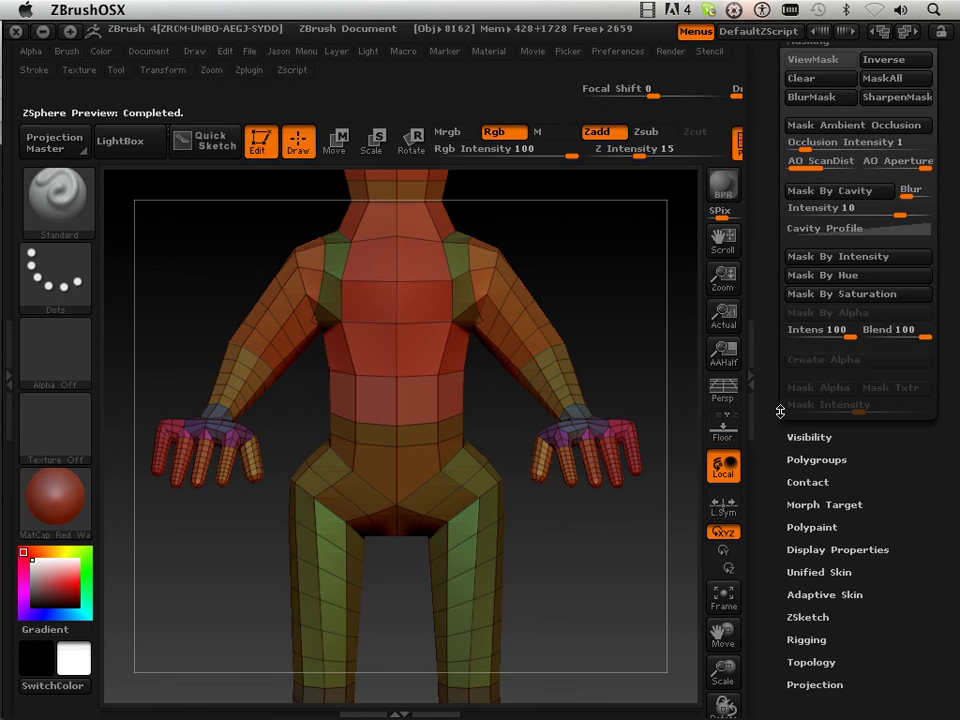
scroll(779, 455, down, 3)
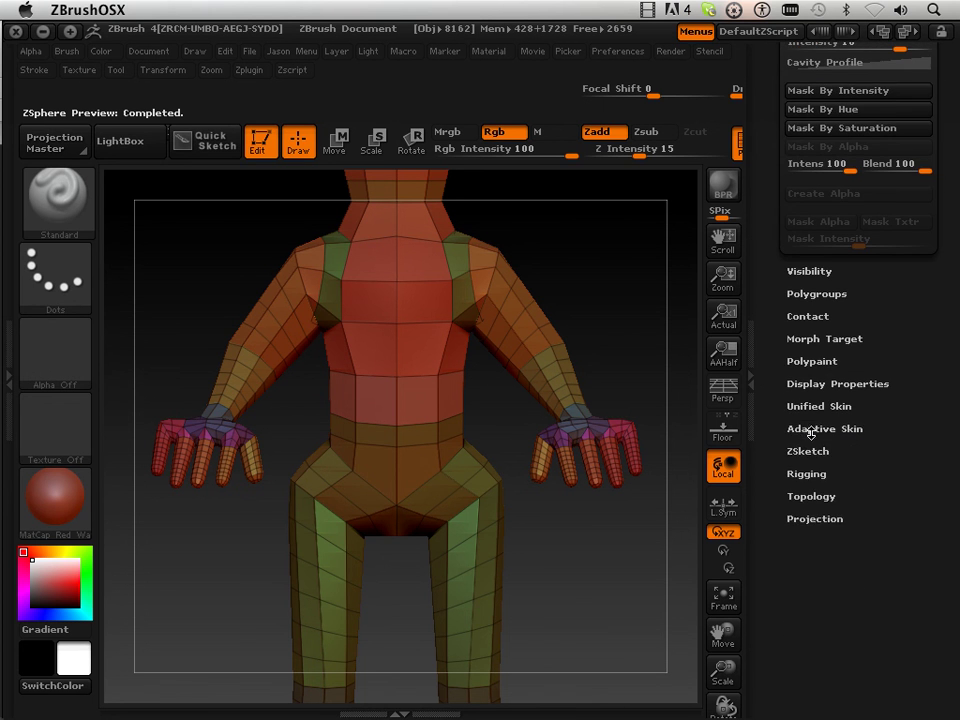
click(823, 429)
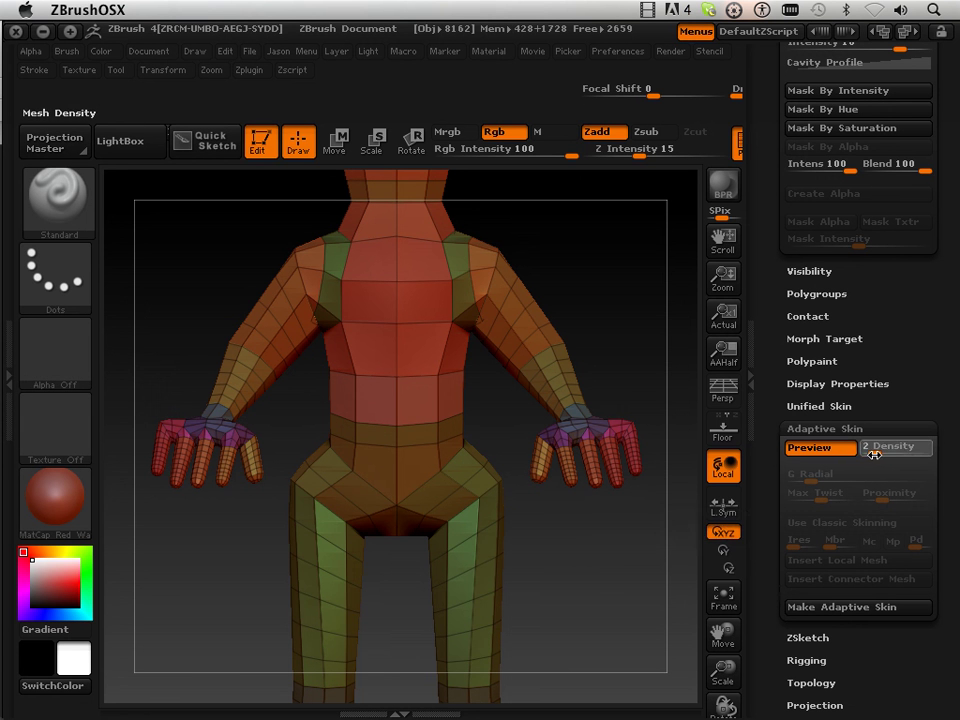
click(874, 454)
click(844, 607)
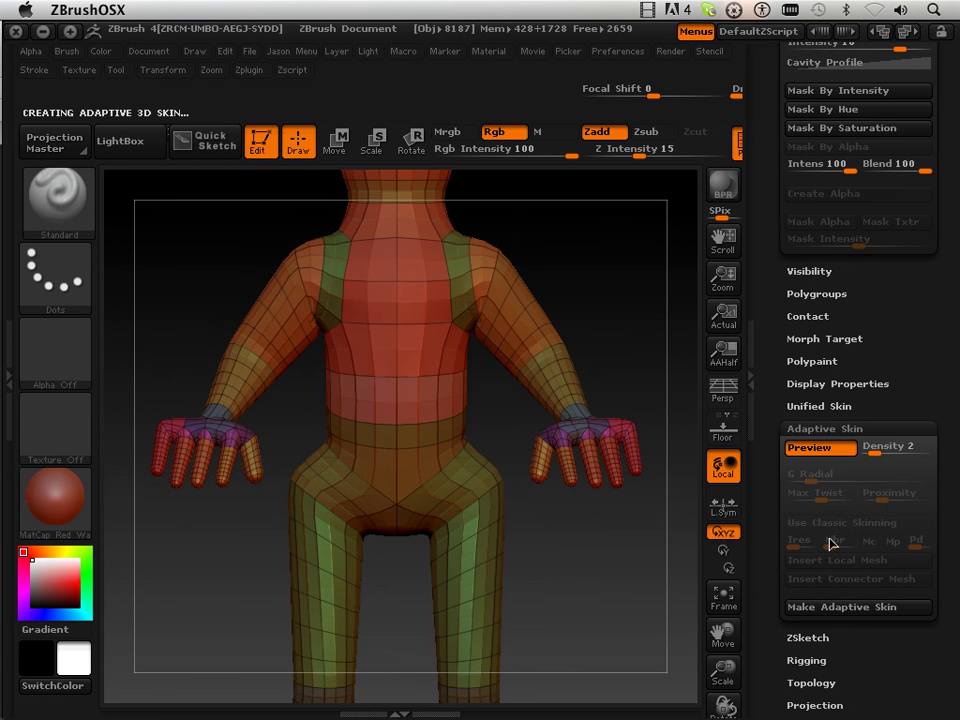
Save the biped tool as 1000 Biped 1 in the 1000 Lesson Files folder, replacing the existing file.
drag(765, 227, 800, 550)
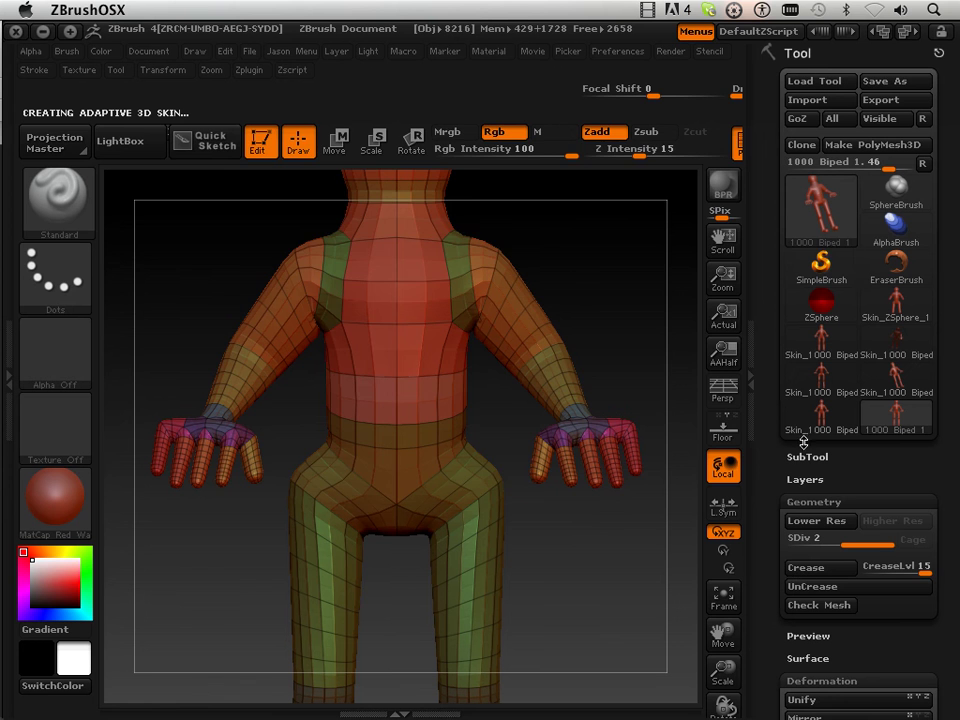
click(884, 79)
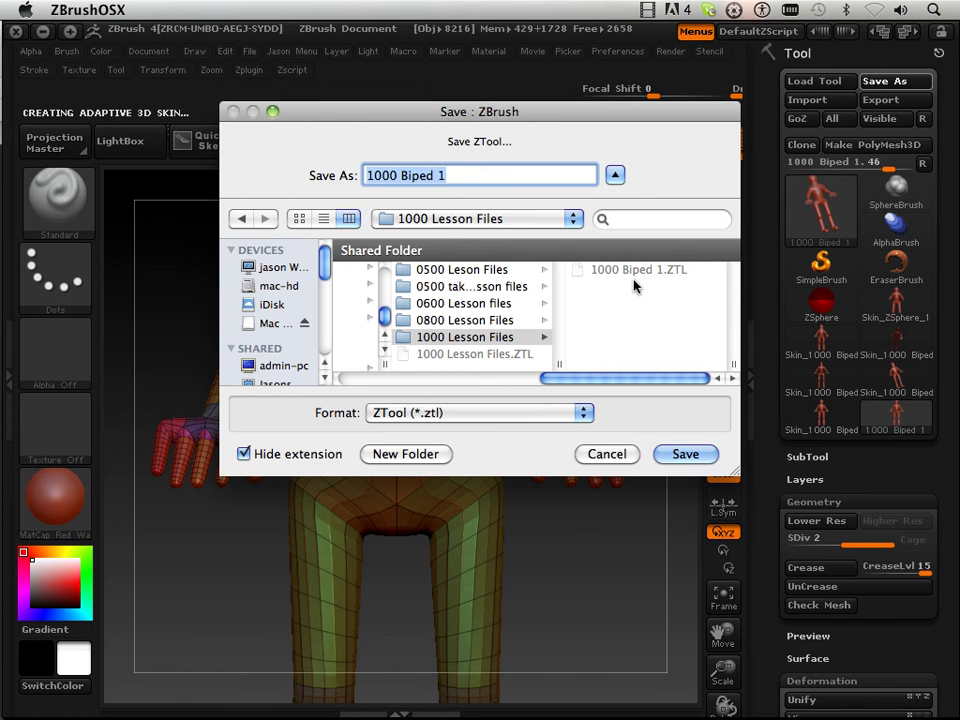
click(685, 454)
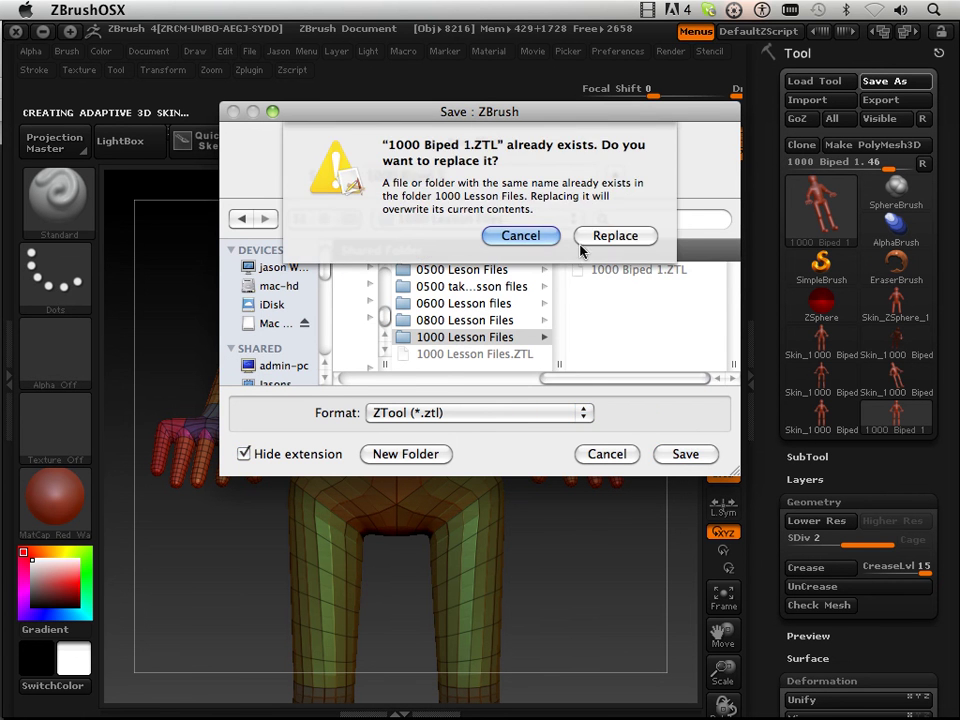
click(617, 234)
drag(621, 294, 550, 276)
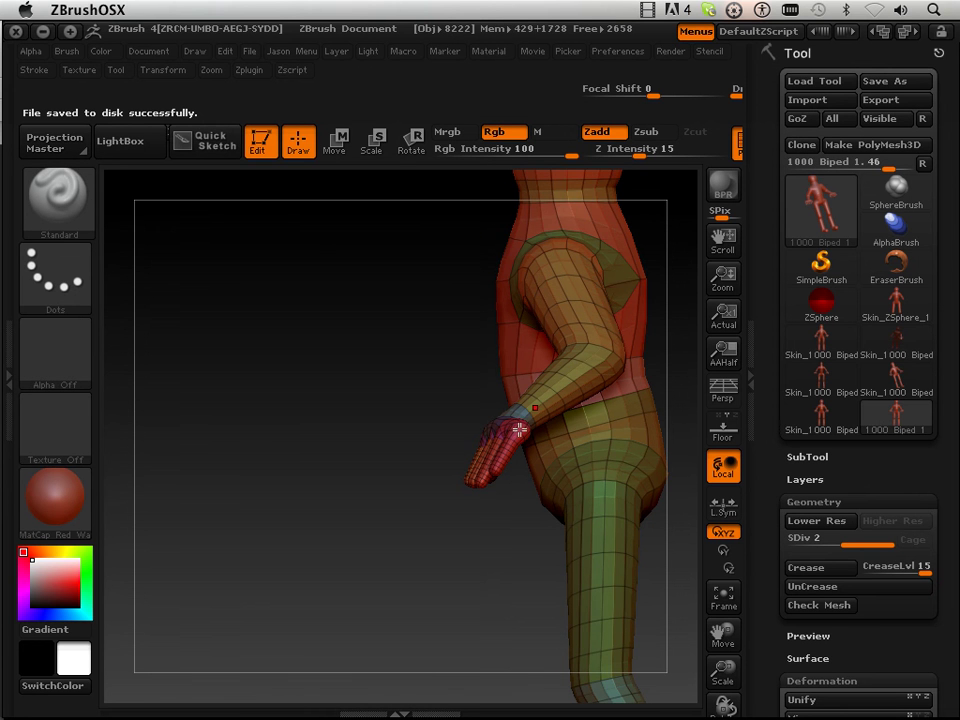
drag(475, 617, 537, 645)
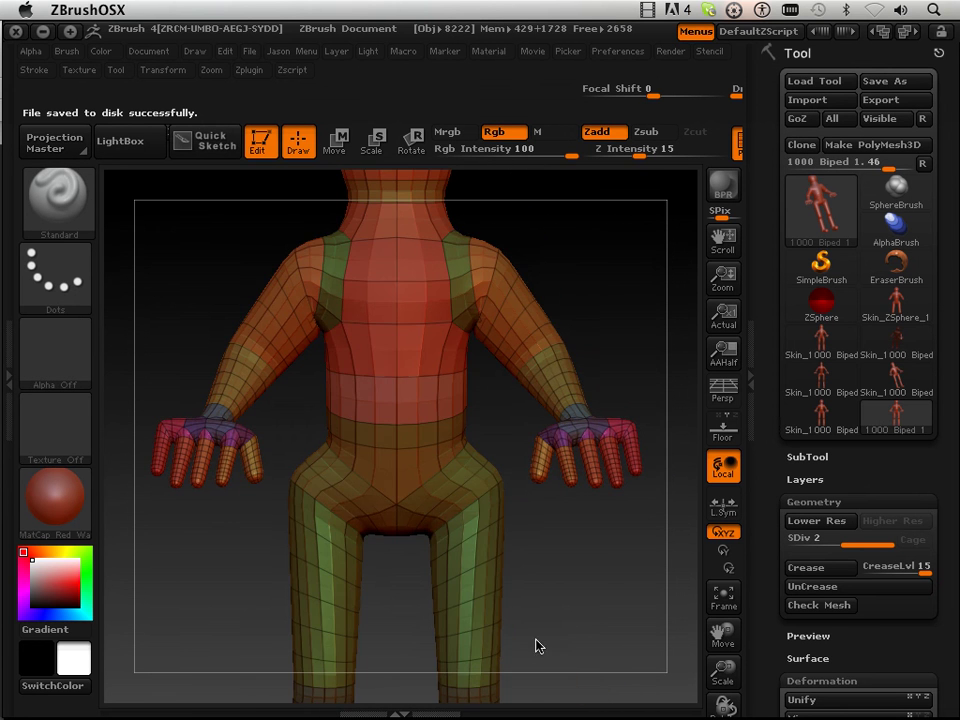